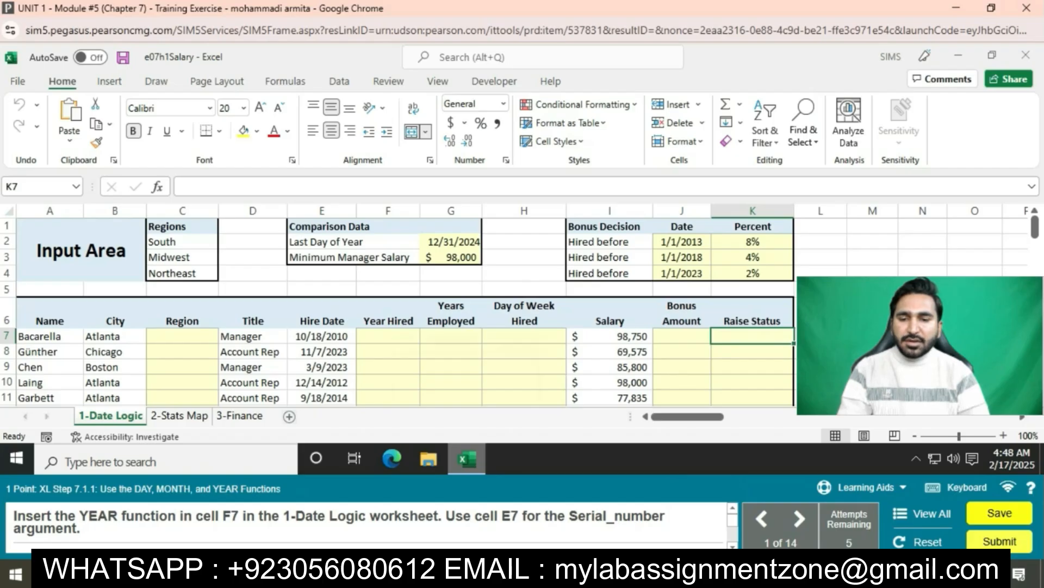
Enter the YEAR function in cell F7 with cell E7 as its serial number, =YEAR(E7).
{"action": "left_click", "coordinate": [388, 336]}
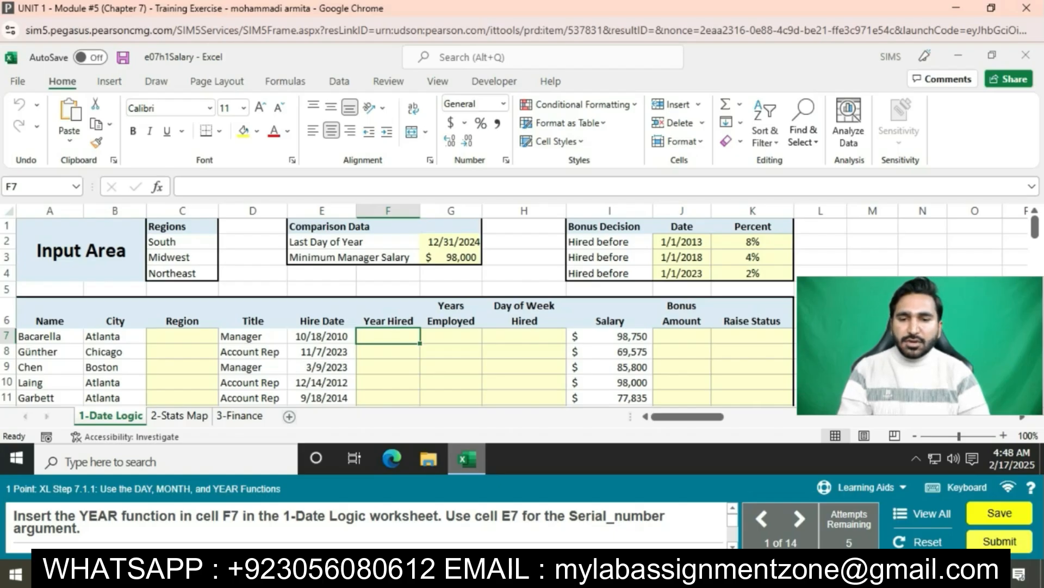
{"action": "type", "text": "=YEAR"}
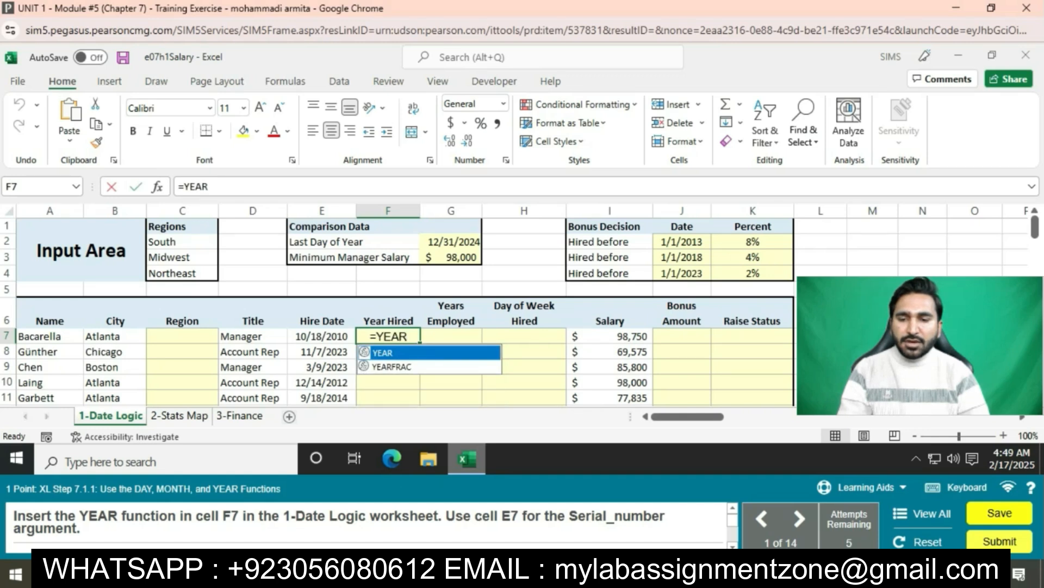
{"action": "type", "text": "(E7"}
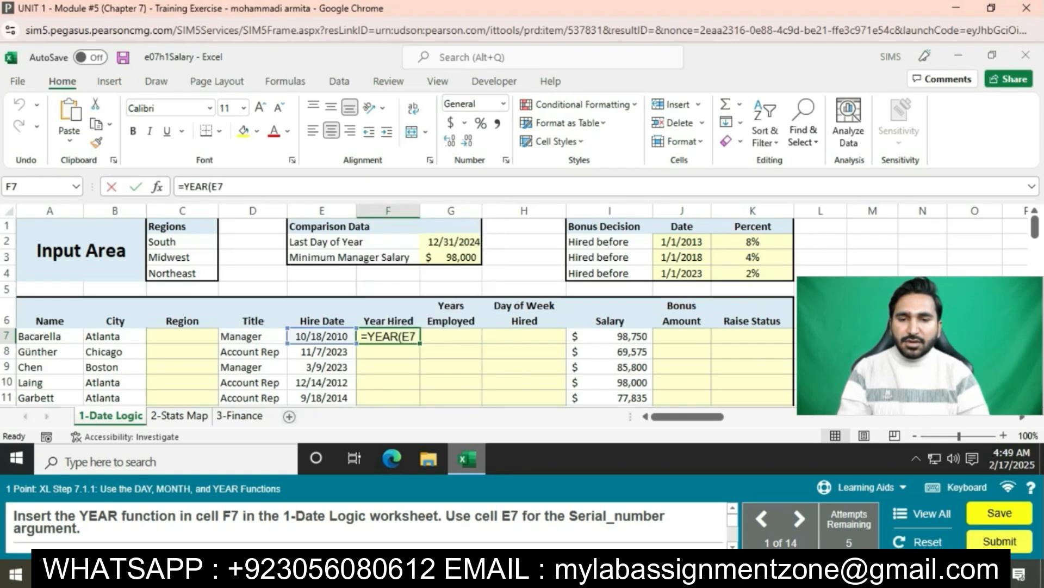
{"action": "key", "text": "Return"}
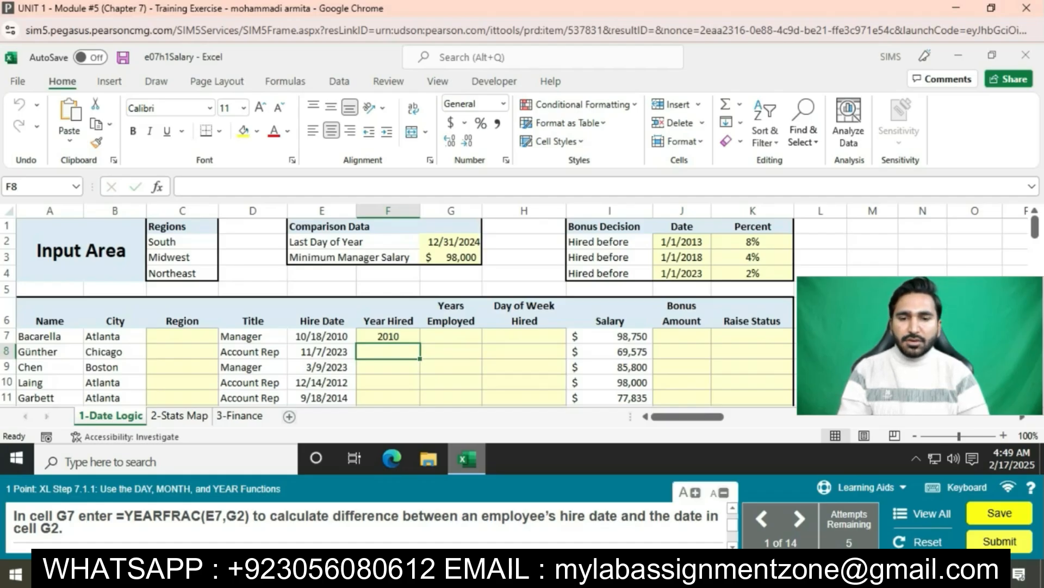
Try to copy the formula =YEARFRAC(E7,G2) from the task instructions into cell G7.
{"action": "left_click_drag", "start_coordinate": [117, 515], "coordinate": [250, 515]}
{"action": "key", "text": "ctrl+c"}
{"action": "double_click", "coordinate": [451, 337]}
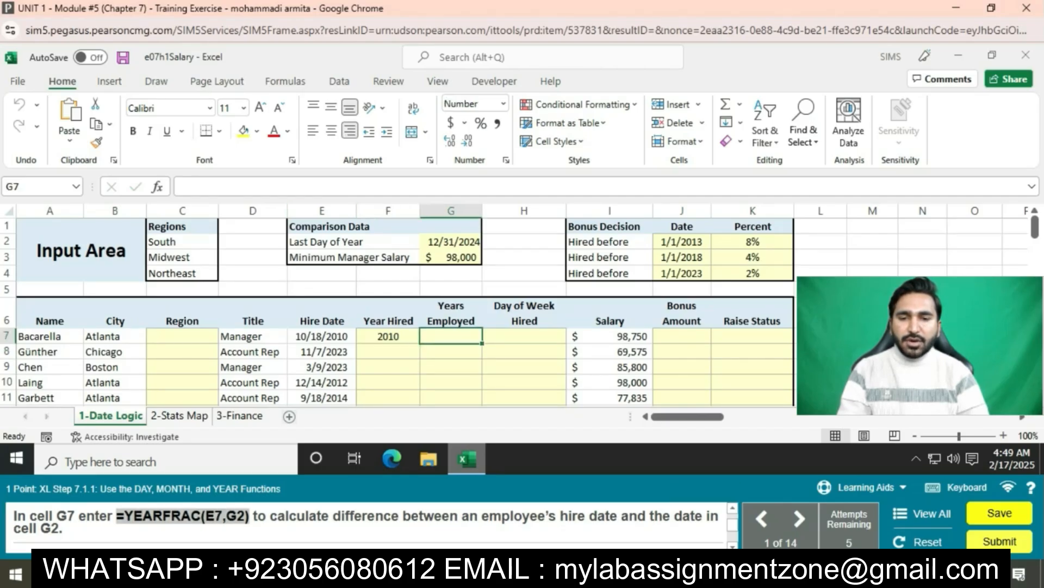
{"action": "key", "text": "ctrl+v"}
{"action": "key", "text": "Return"}
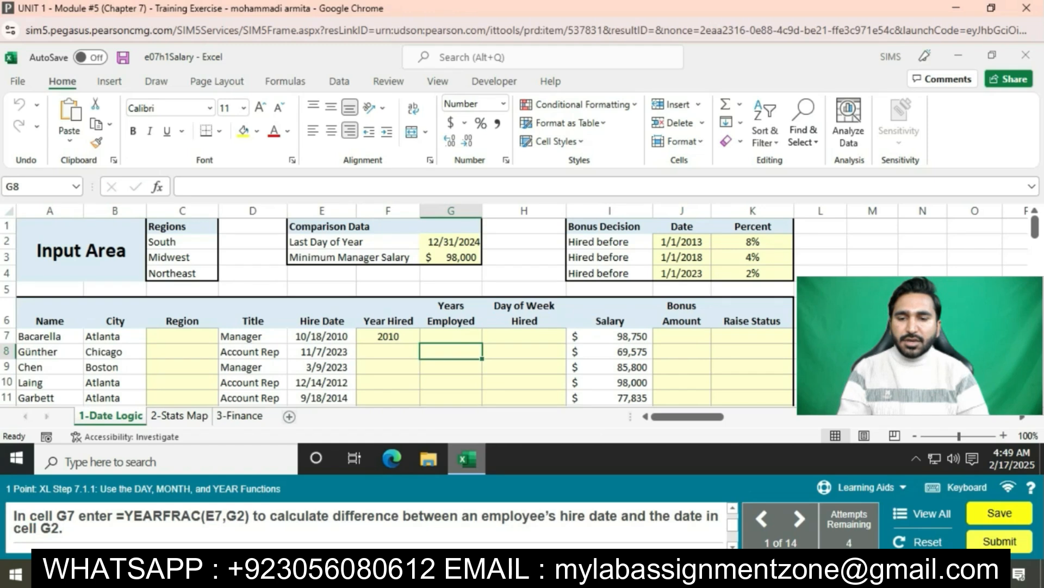
Enter the formula =YEARFRAC(E7,G2) in cell G7 to calculate the years employed.
{"action": "left_click", "coordinate": [451, 336]}
{"action": "type", "text": "=Y"}
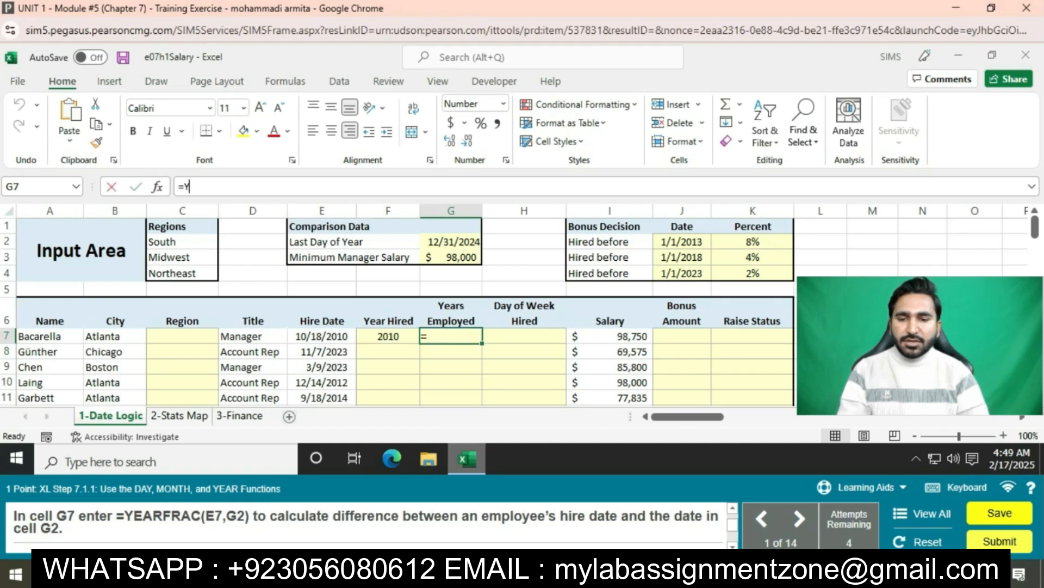
{"action": "type", "text": "EAR"}
{"action": "key", "text": "Down"}
{"action": "key", "text": "Tab"}
{"action": "type", "text": "E7,G2"}
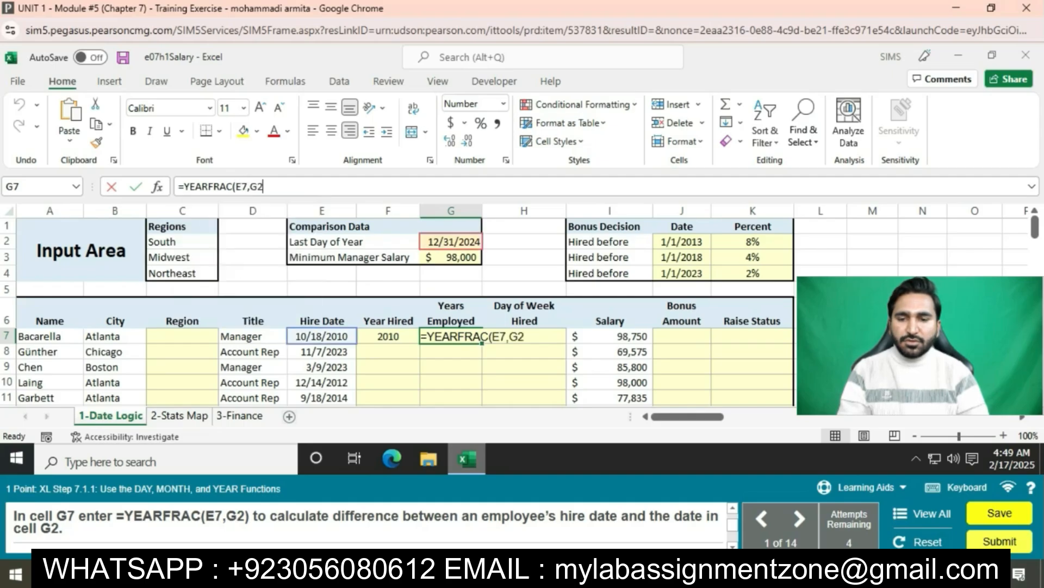
{"action": "type", "text": ")"}
{"action": "key", "text": "Return"}
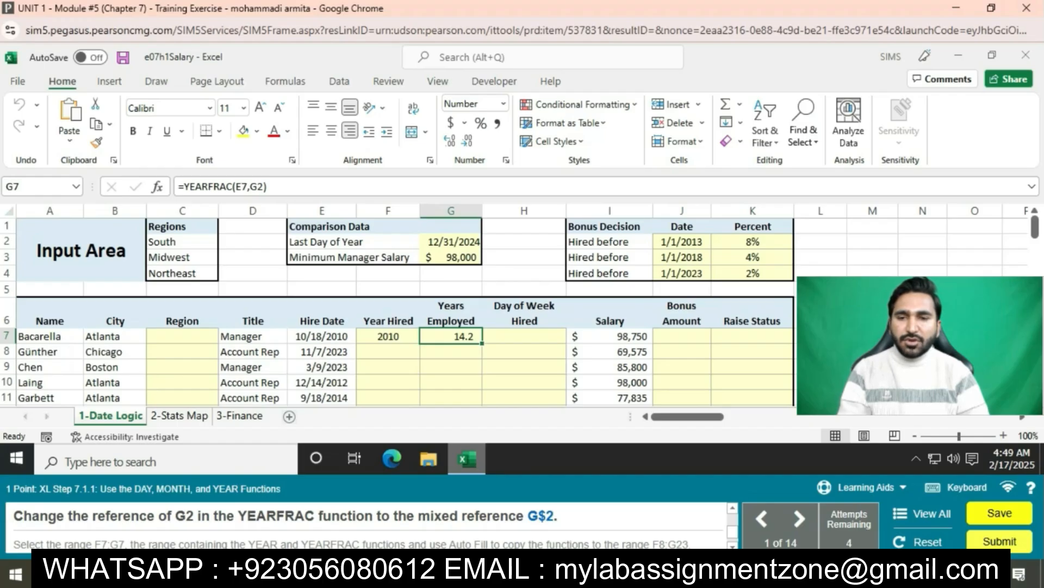
Change the G2 reference in cell G7's YEARFRAC formula to the mixed reference G$2.
{"action": "left_click", "coordinate": [254, 211]}
{"action": "left_click_drag", "start_coordinate": [254, 211], "coordinate": [451, 211]}
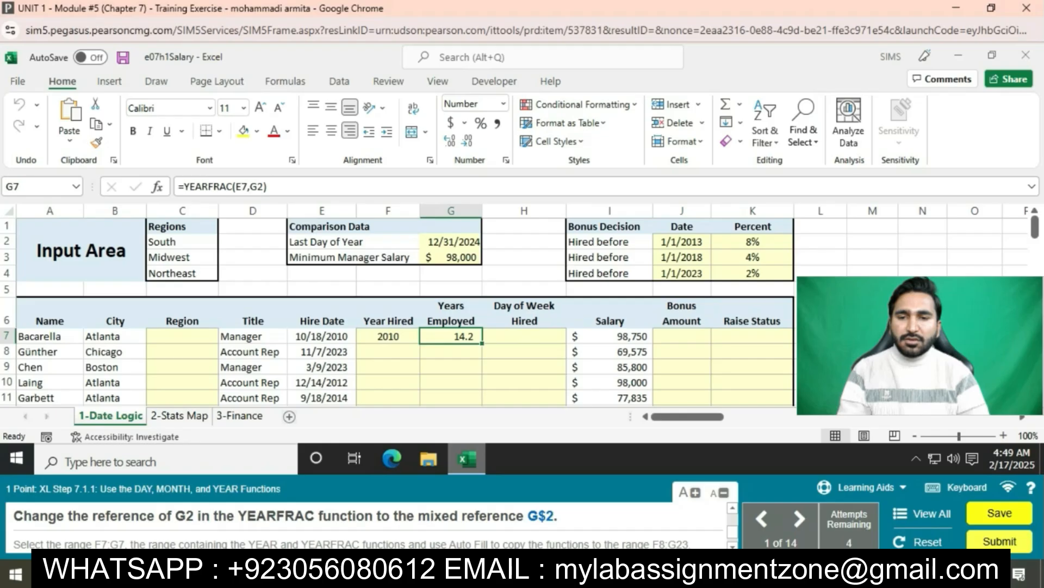
{"action": "key", "text": "F2"}
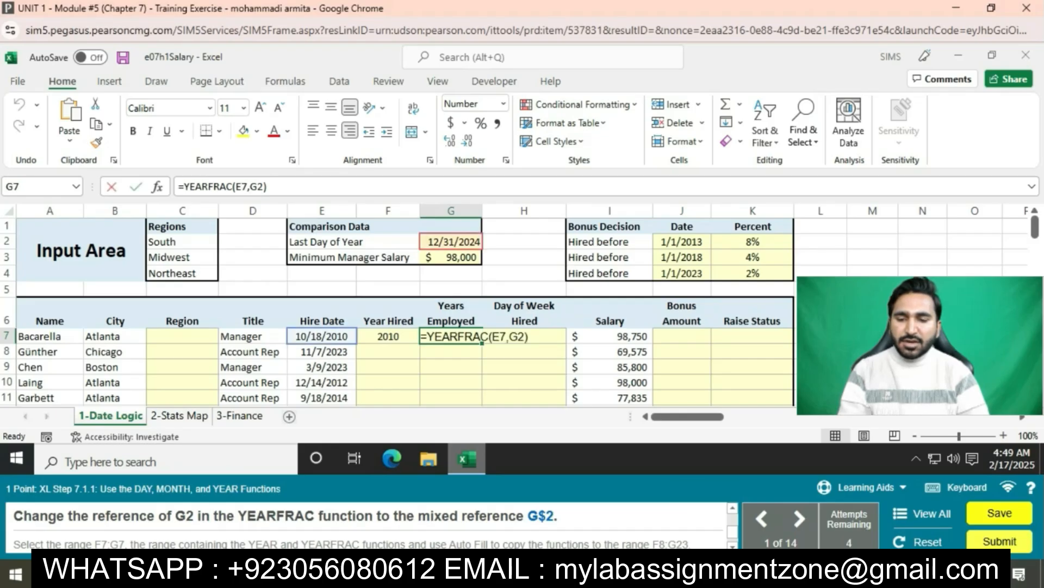
{"action": "type", "text": "$"}
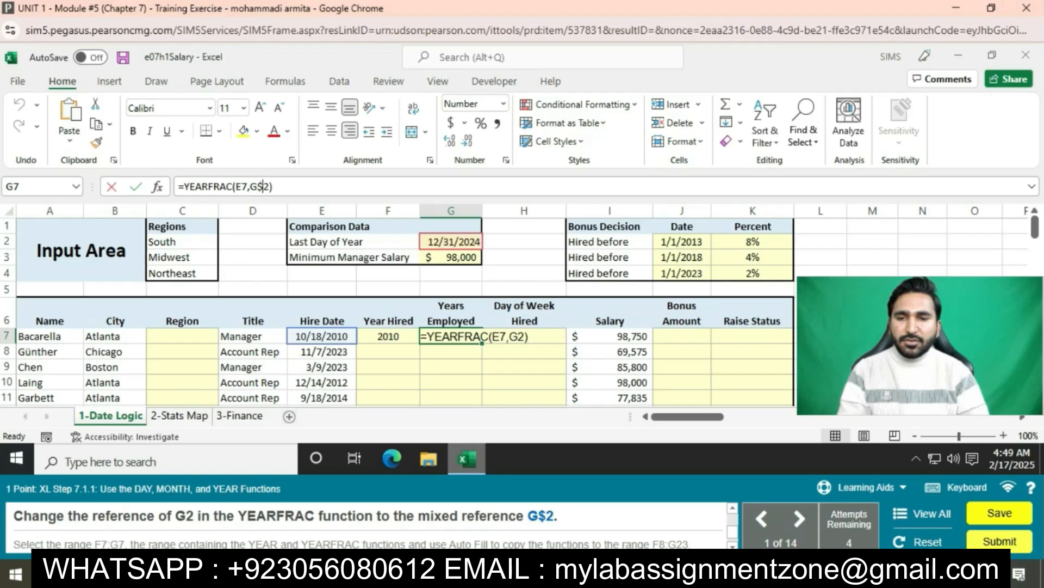
{"action": "key", "text": "Return"}
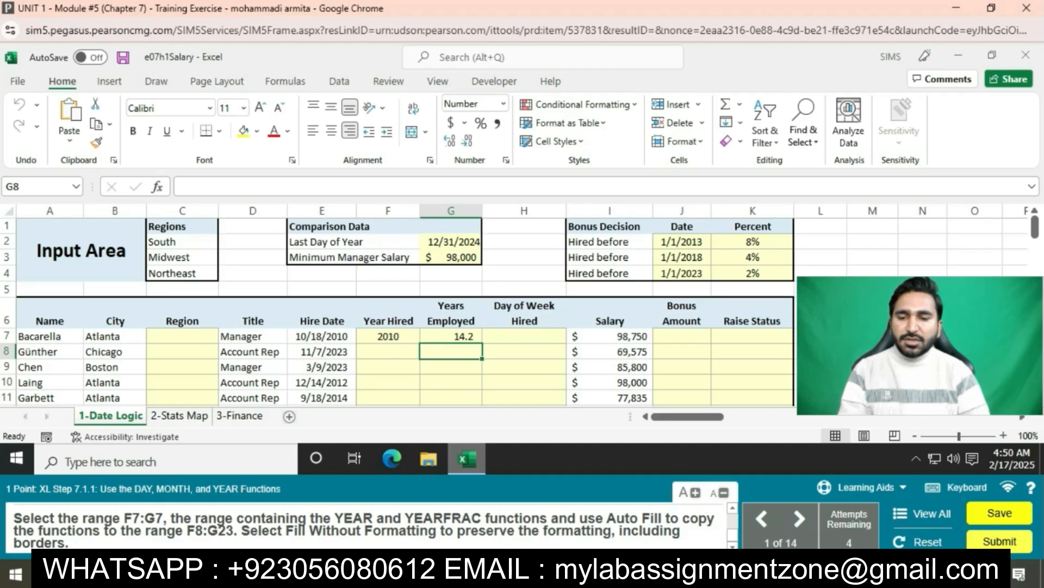
Auto Fill the functions in F7:G7 down to F8:G23 using the Fill Without Formatting option.
{"action": "left_click_drag", "start_coordinate": [387, 336], "coordinate": [479, 321]}
{"action": "left_click", "coordinate": [491, 334]}
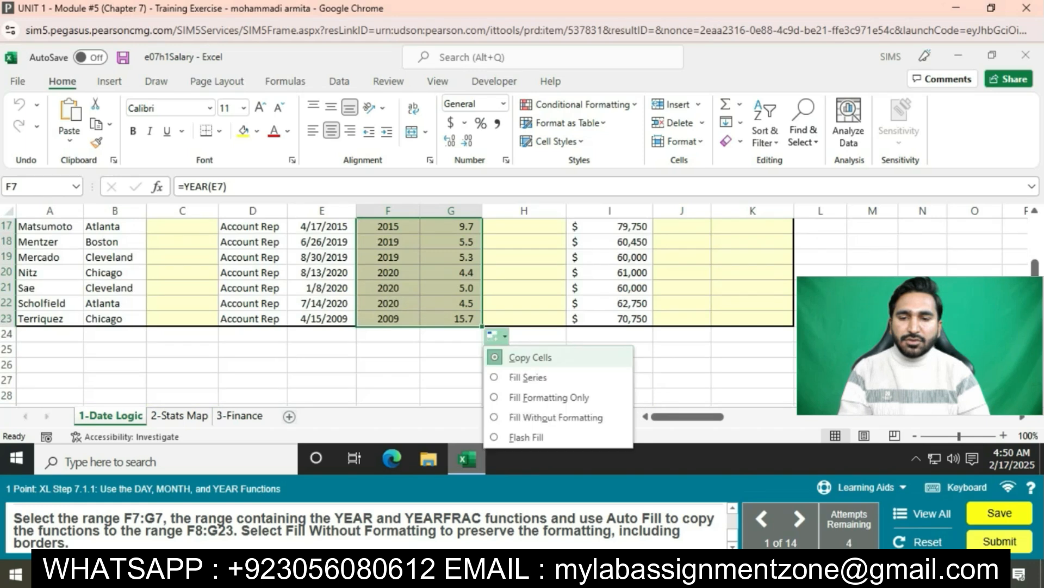
{"action": "left_click", "coordinate": [544, 417]}
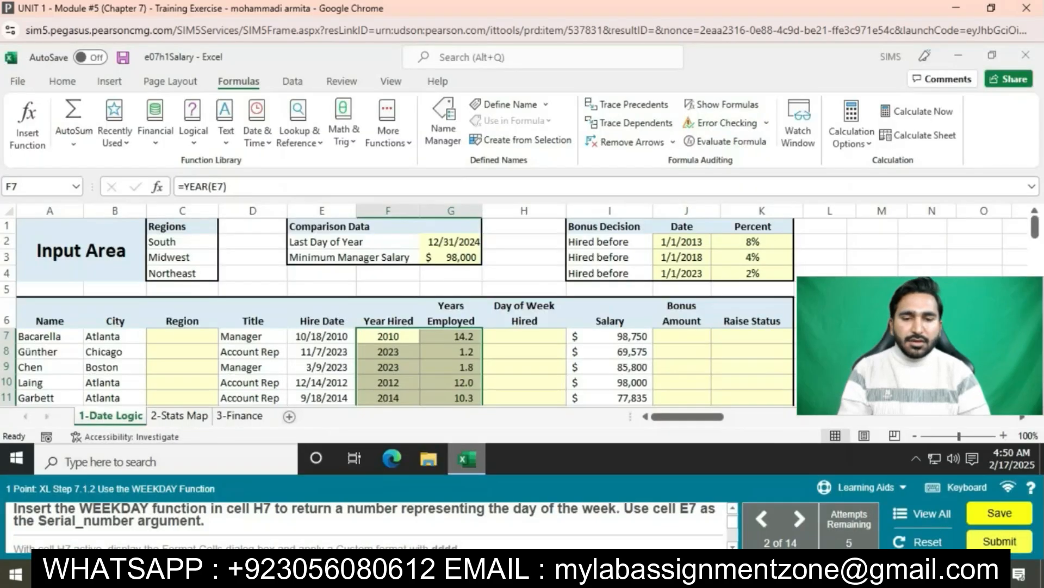
Enter the WEEKDAY function in cell H7 with cell E7 as its serial number, =WEEKDAY(E7).
{"action": "left_click", "coordinate": [524, 336]}
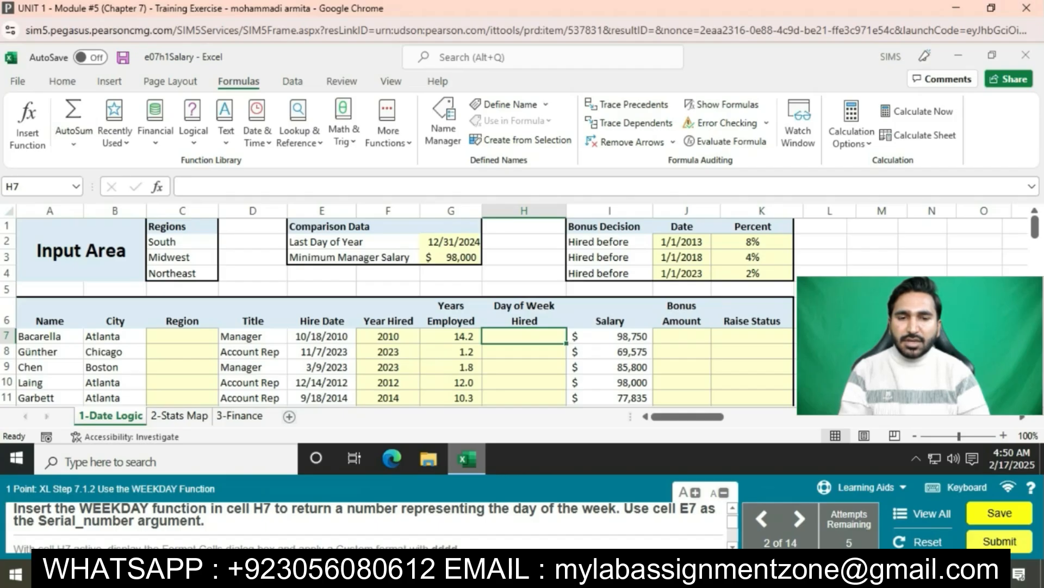
{"action": "type", "text": "=WE"}
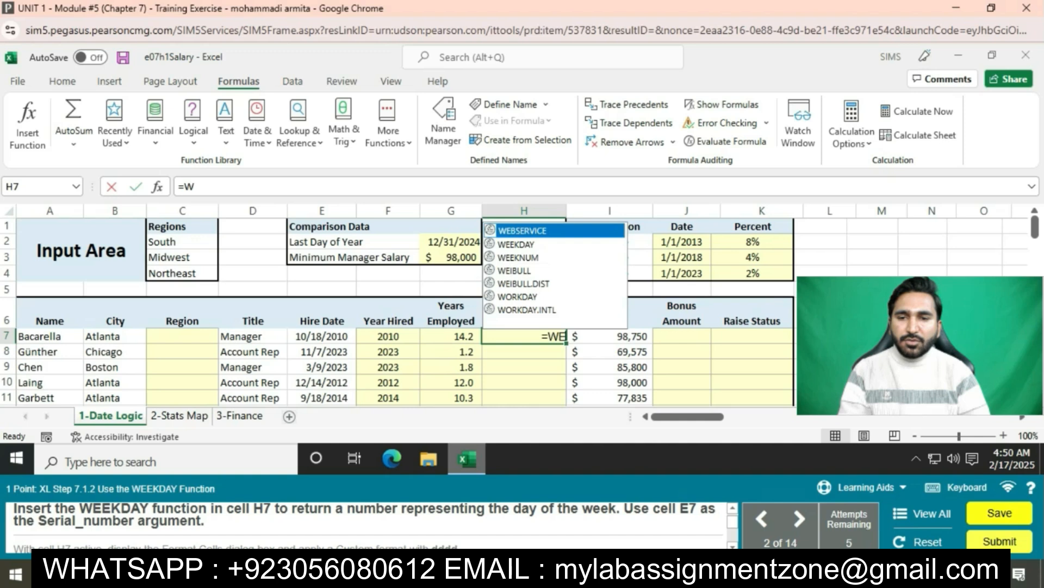
{"action": "type", "text": "E"}
{"action": "key", "text": "Tab"}
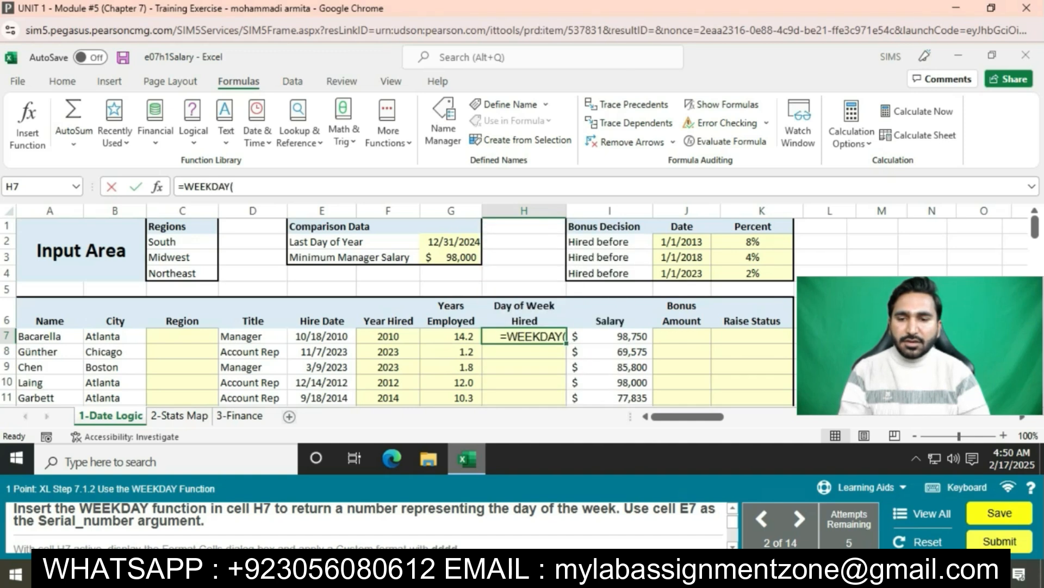
{"action": "type", "text": "E7)"}
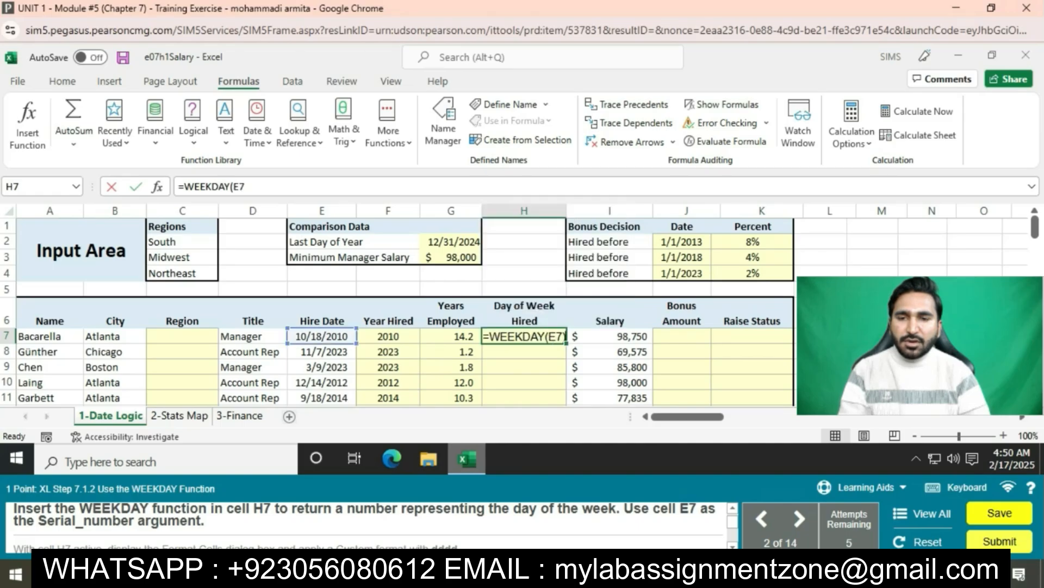
{"action": "key", "text": "Return"}
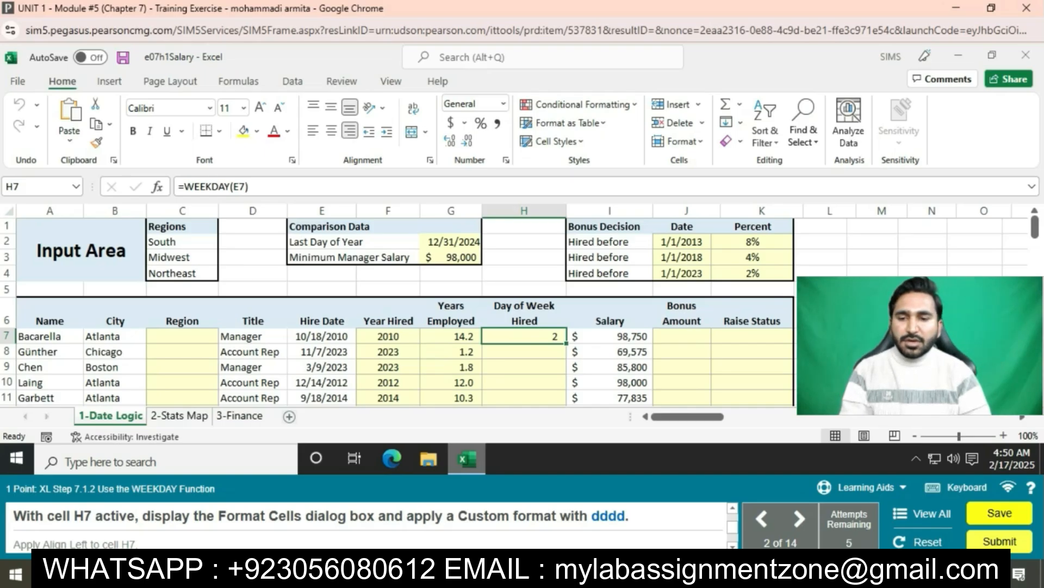
Apply the custom number format dddd to cell H7 and align the cell left.
{"action": "left_click", "coordinate": [506, 160]}
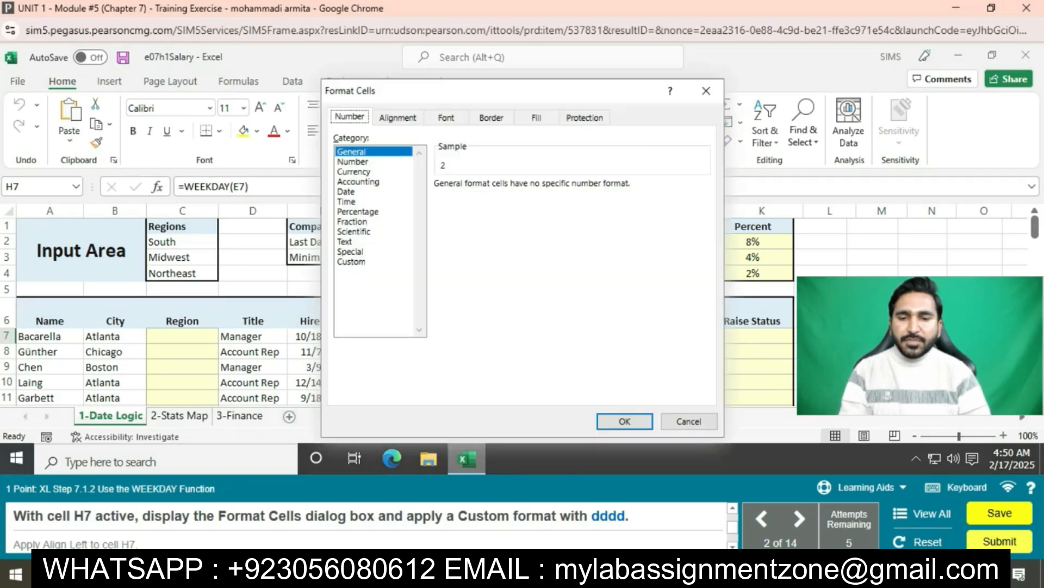
{"action": "left_click", "coordinate": [352, 262]}
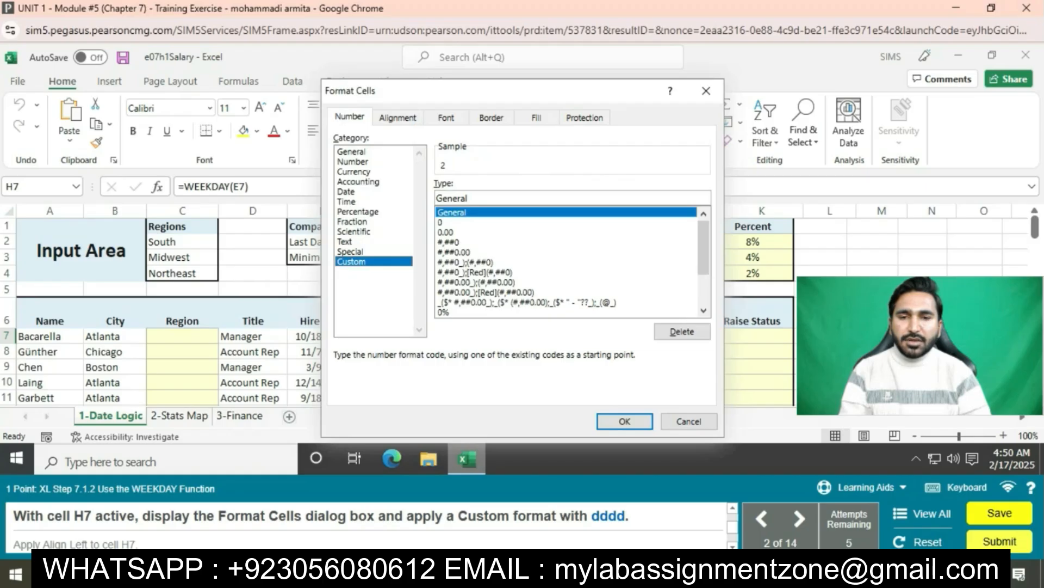
{"action": "left_click", "coordinate": [468, 198]}
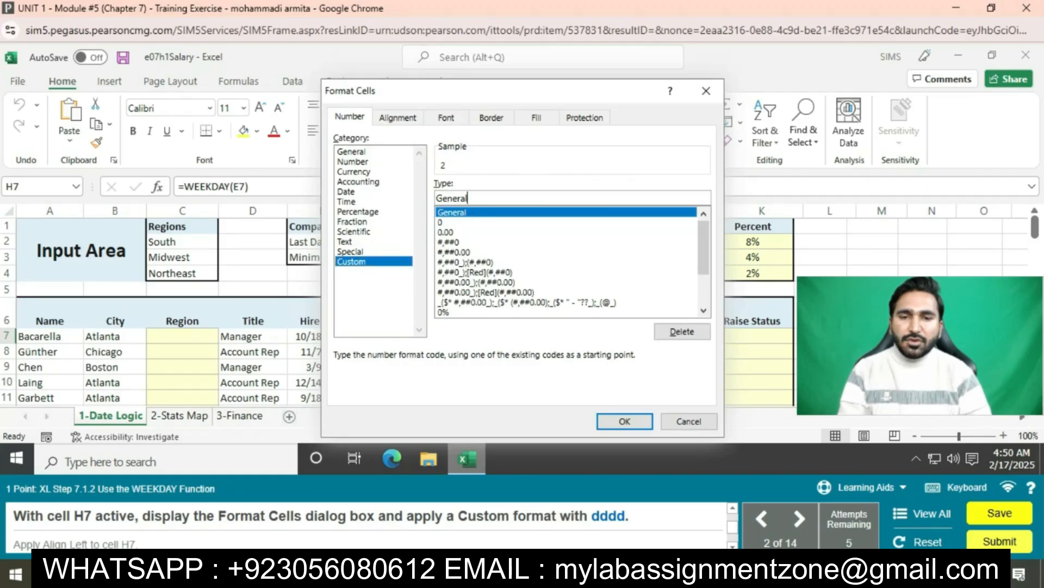
{"action": "key", "text": "BackSpace"}
{"action": "key", "text": "BackSpace"}
{"action": "key", "text": "BackSpace"}
{"action": "key", "text": "BackSpace"}
{"action": "key", "text": "BackSpace"}
{"action": "key", "text": "BackSpace"}
{"action": "key", "text": "BackSpace"}
{"action": "type", "text": "dddd"}
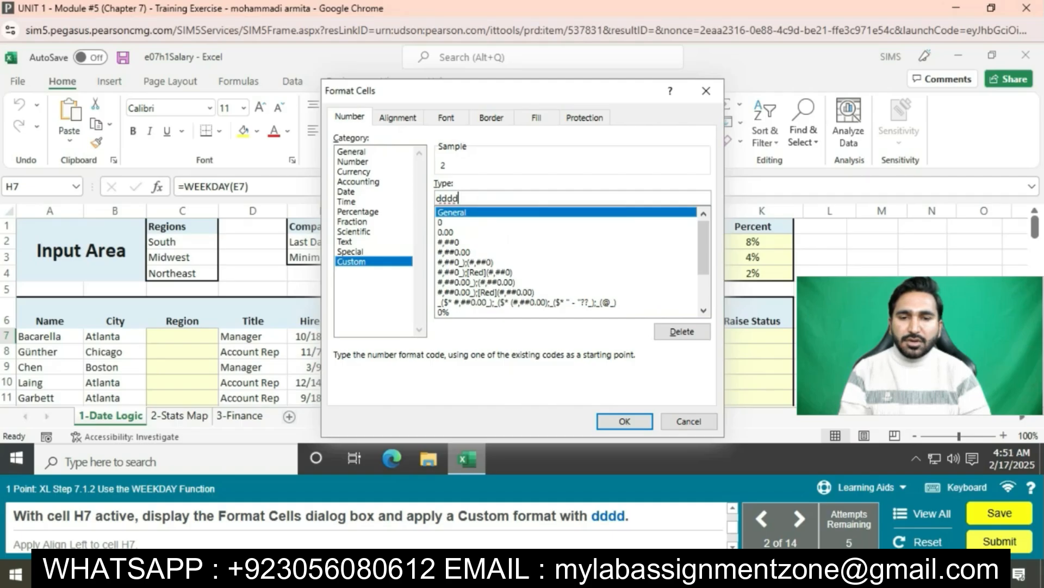
{"action": "key", "text": "Return"}
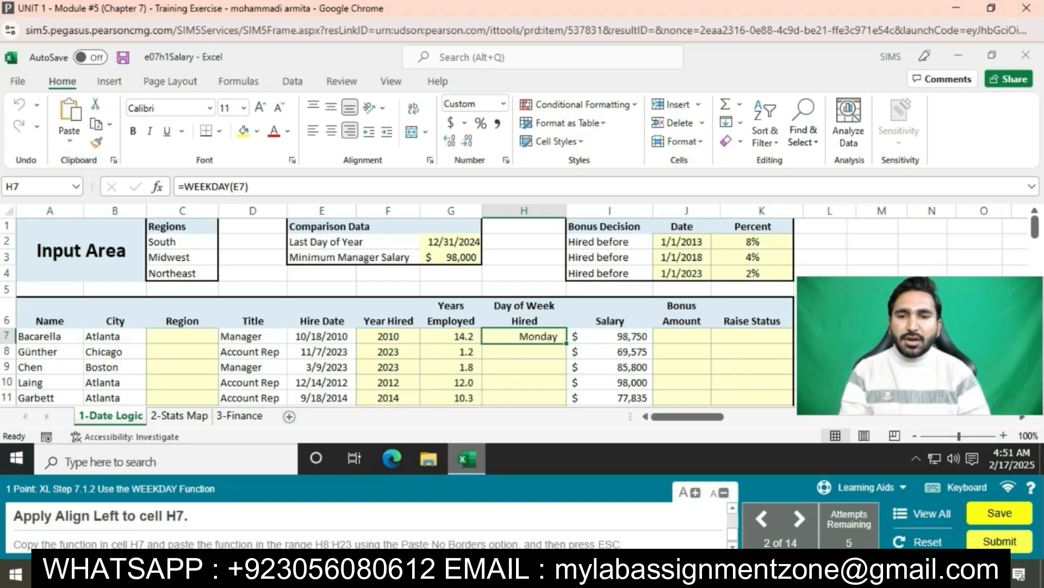
{"action": "left_click", "coordinate": [312, 130]}
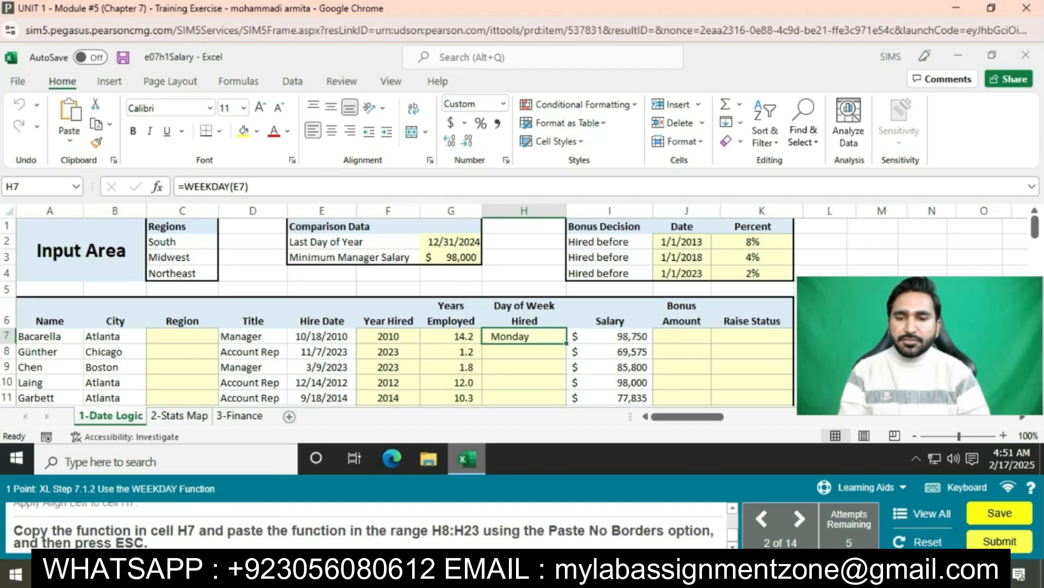
Copy the WEEKDAY function from H7 to H8:H23 with the No Borders paste option, and clear the copy selection.
{"action": "key", "text": "ctrl+c"}
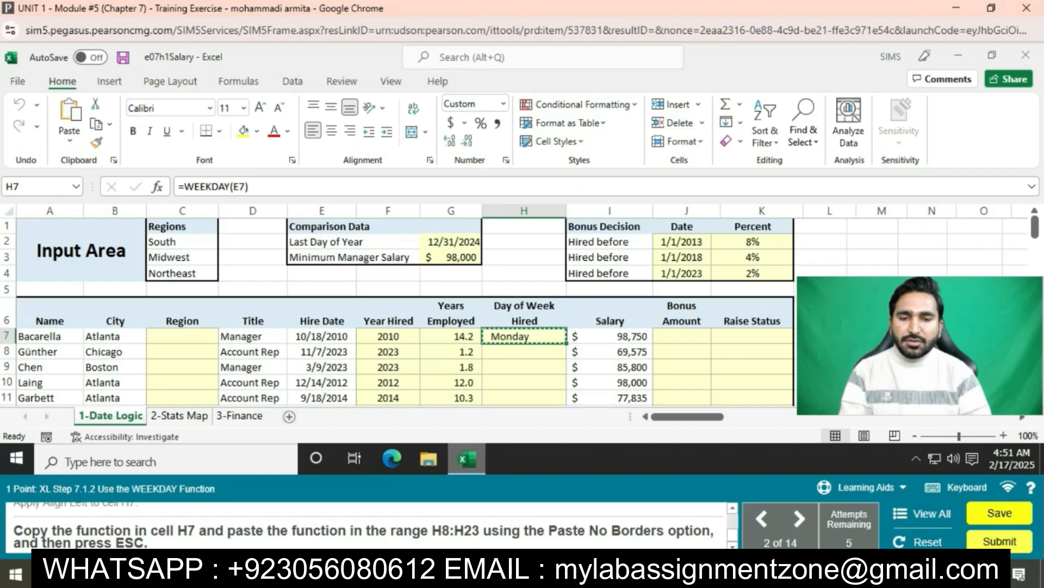
{"action": "key", "text": "Down"}
{"action": "key", "text": "shift+Down"}
{"action": "key", "text": "shift+Down"}
{"action": "key", "text": "shift+Down"}
{"action": "key", "text": "shift+Down"}
{"action": "key", "text": "shift+Down"}
{"action": "key", "text": "shift+Down"}
{"action": "key", "text": "shift+Down"}
{"action": "key", "text": "shift+Down"}
{"action": "key", "text": "shift+Down"}
{"action": "key", "text": "shift+Down"}
{"action": "key", "text": "shift+Down"}
{"action": "key", "text": "shift+Down"}
{"action": "key", "text": "shift+Down"}
{"action": "key", "text": "shift+Down"}
{"action": "key", "text": "shift+Down"}
{"action": "left_click_drag", "start_coordinate": [524, 380], "coordinate": [524, 318]}
{"action": "left_click", "coordinate": [69, 136]}
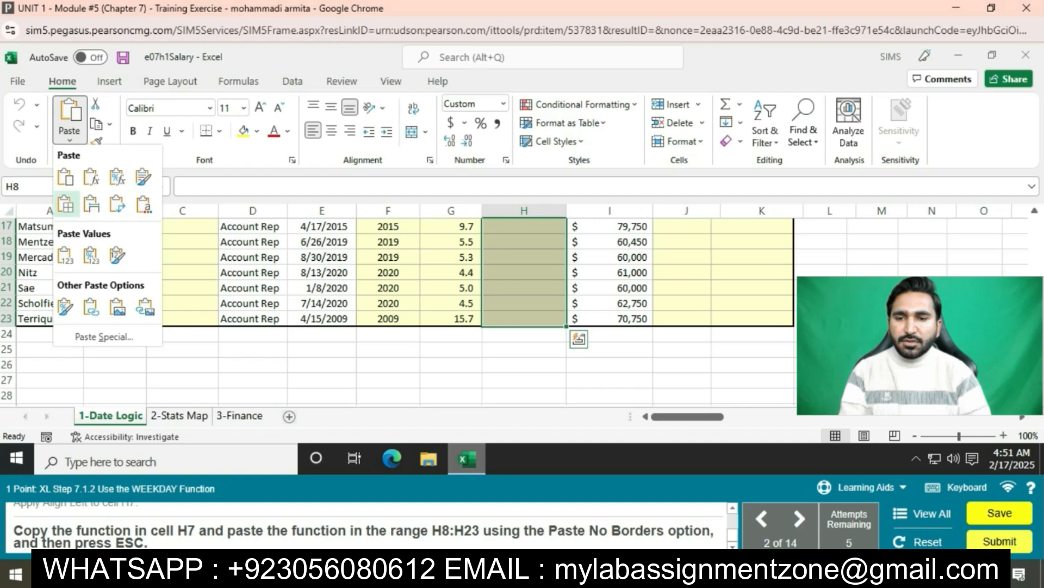
{"action": "left_click", "coordinate": [66, 204]}
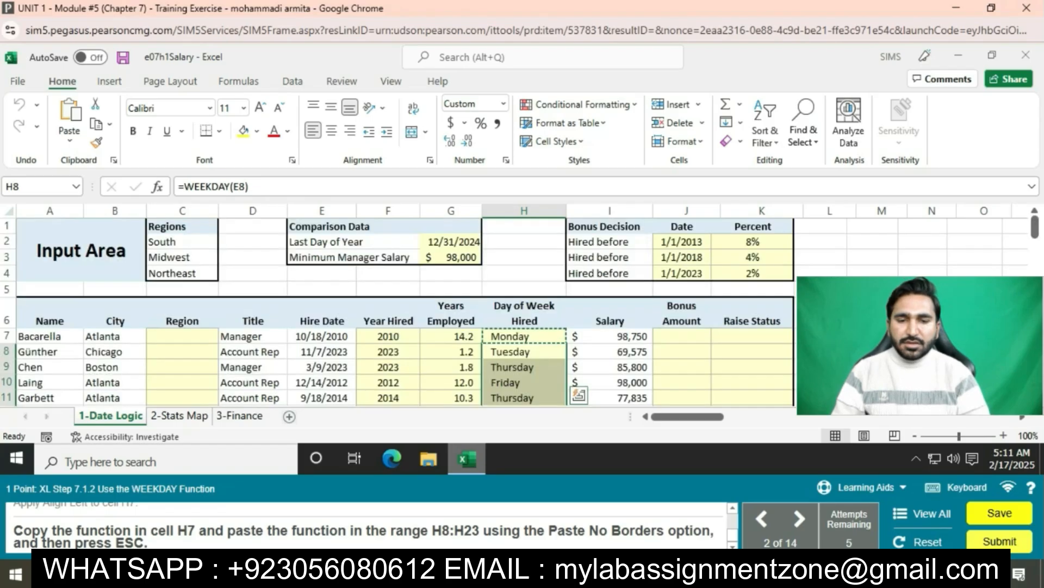
{"action": "key", "text": "Escape"}
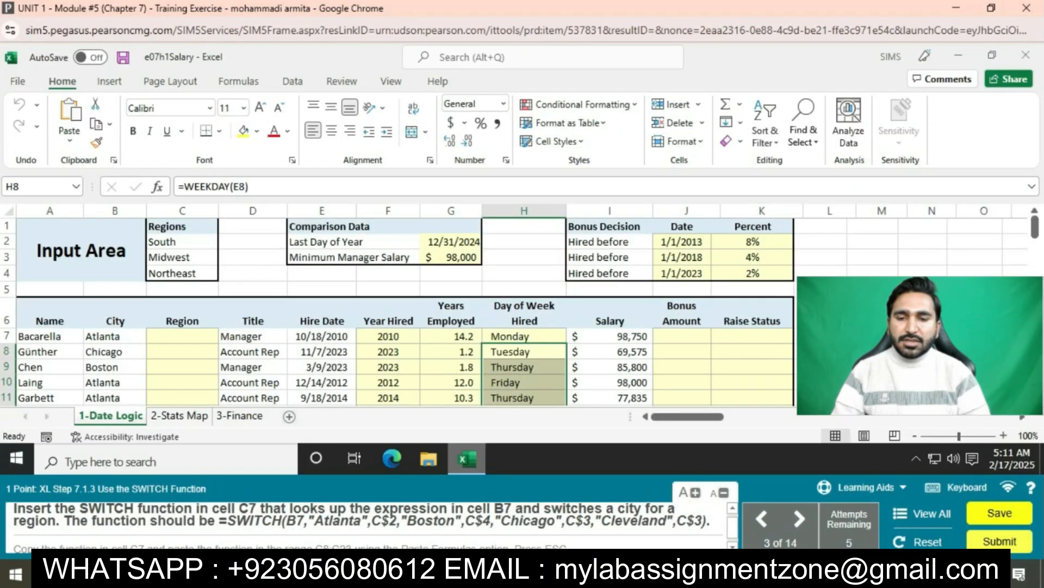
Copy the formula =SWITCH(B7,"Atlanta",C$2,"Boston",C$4,"Chicago",C$3,"Cleveland",C$3) from the instructions into cell C7.
{"action": "left_click_drag", "start_coordinate": [220, 521], "coordinate": [591, 520]}
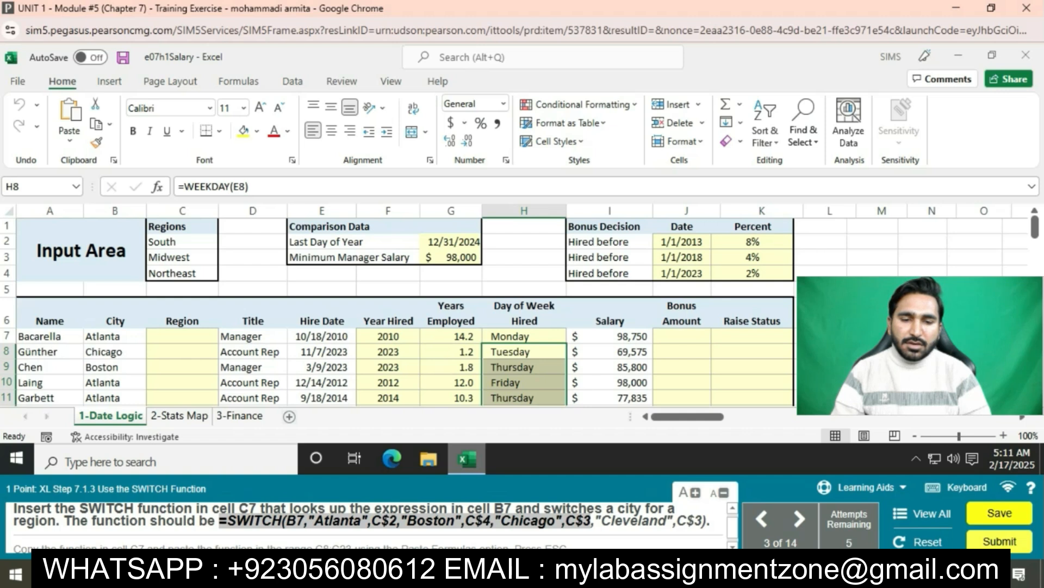
{"action": "left_click_drag", "start_coordinate": [590, 520], "coordinate": [707, 520]}
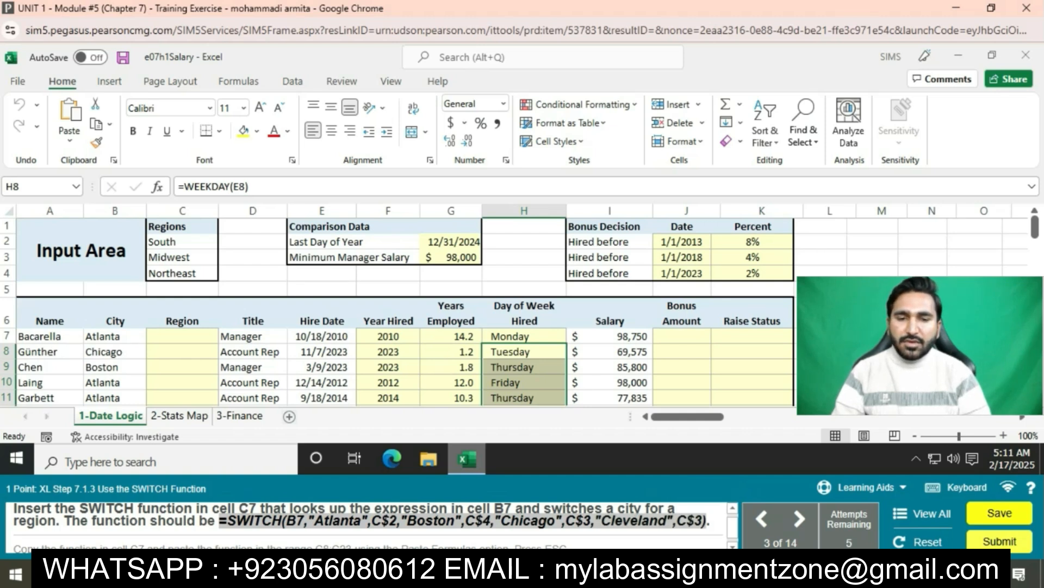
{"action": "left_click", "coordinate": [183, 336]}
{"action": "left_click", "coordinate": [256, 187]}
{"action": "key", "text": "ctrl+v"}
{"action": "key", "text": "Return"}
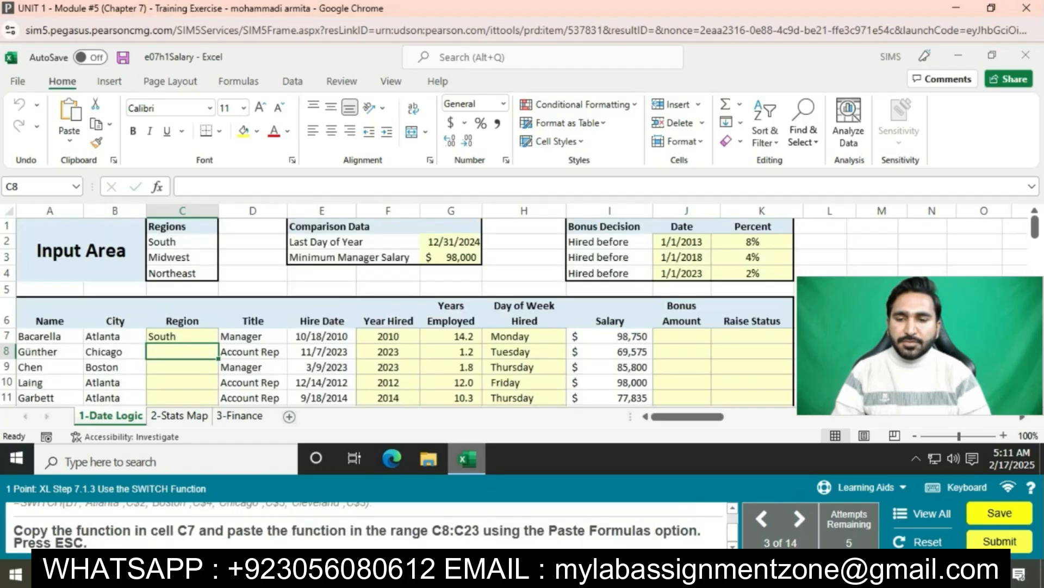
Copy the SWITCH function from C7 to C8:C23 with the Formulas paste option, and clear the copy selection.
{"action": "left_click", "coordinate": [183, 336]}
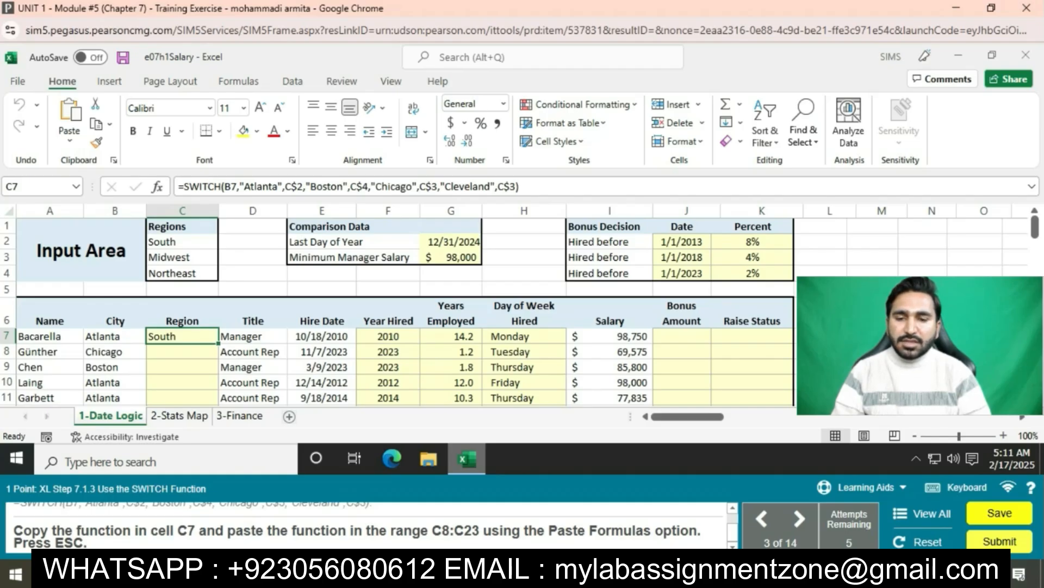
{"action": "key", "text": "ctrl+c"}
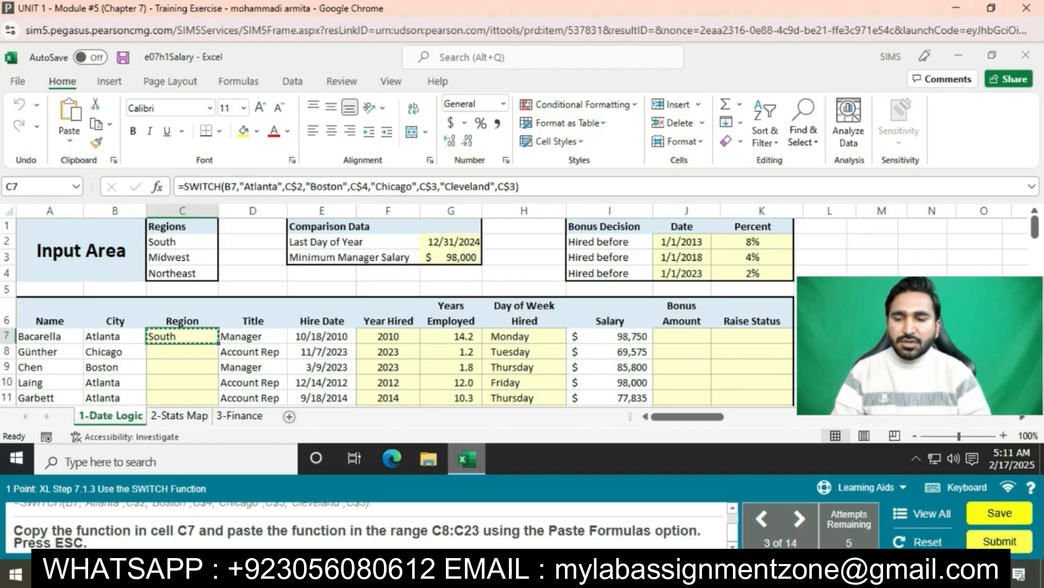
{"action": "left_click_drag", "start_coordinate": [182, 352], "coordinate": [183, 318]}
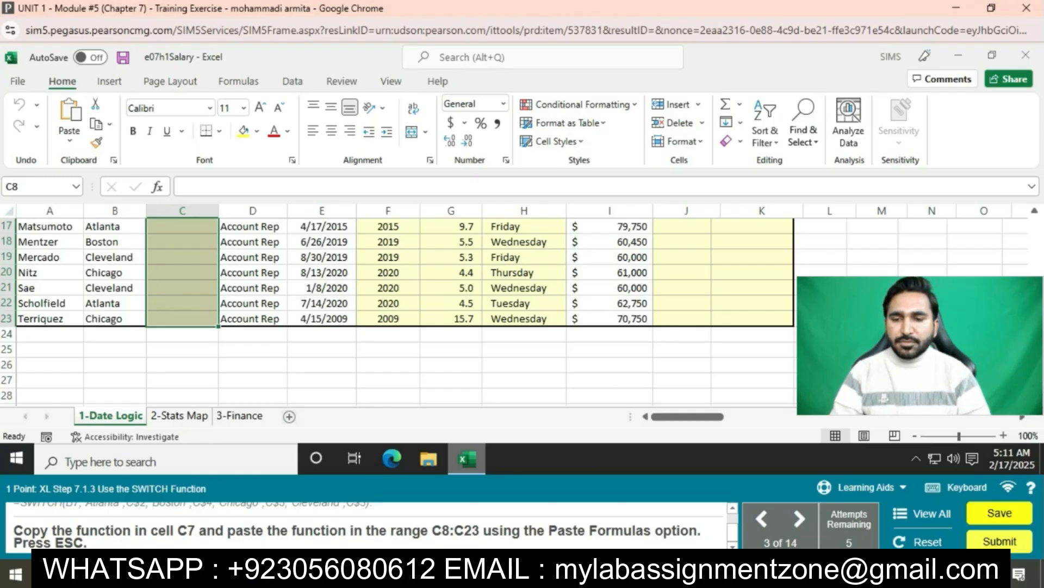
{"action": "left_click", "coordinate": [69, 141]}
{"action": "left_click", "coordinate": [91, 177]}
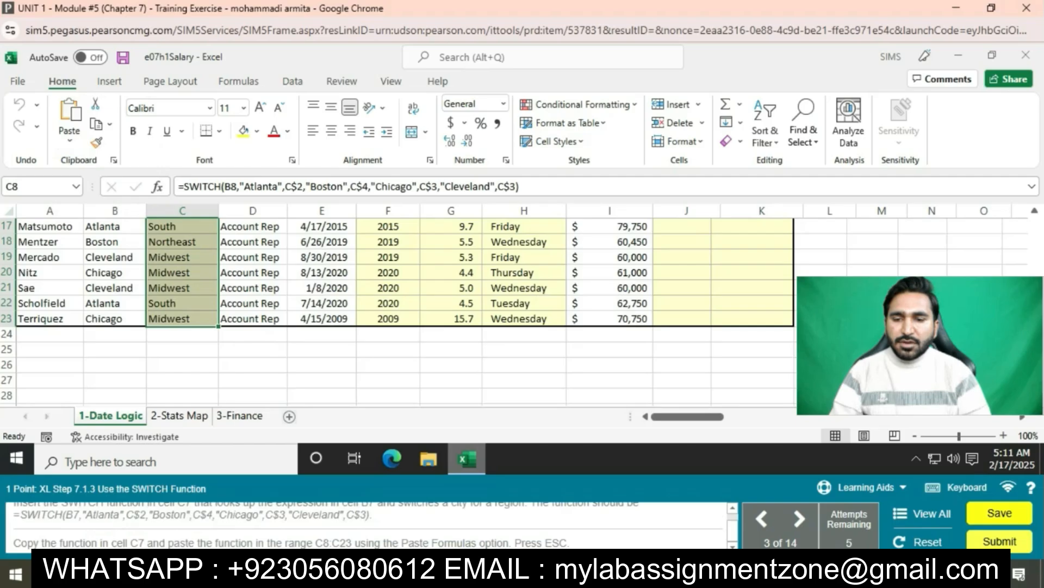
{"action": "key", "text": "Escape"}
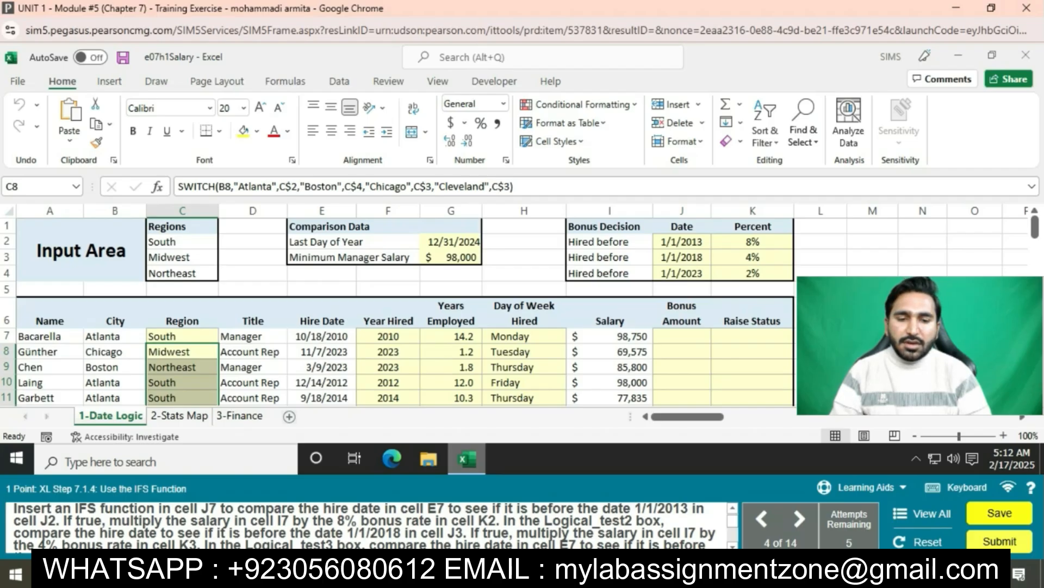
Copy the formula =IFS(E7<J$2,I7*K$2,E7<J$3,I7*K$3,E7<J$4,I7*K$4,TRUE,0) from the instructions into cell J7.
{"action": "scroll", "coordinate": [365, 525], "scroll_direction": "down", "scroll_amount": 3}
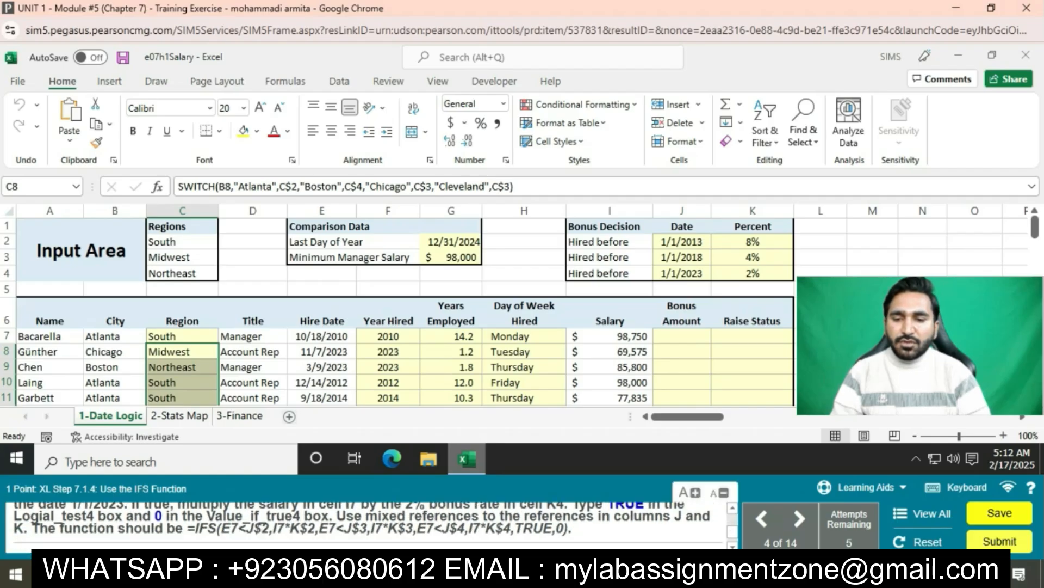
{"action": "scroll", "coordinate": [365, 525], "scroll_direction": "up", "scroll_amount": 1}
{"action": "scroll", "coordinate": [364, 525], "scroll_direction": "up", "scroll_amount": 1}
{"action": "scroll", "coordinate": [364, 525], "scroll_direction": "down", "scroll_amount": 3}
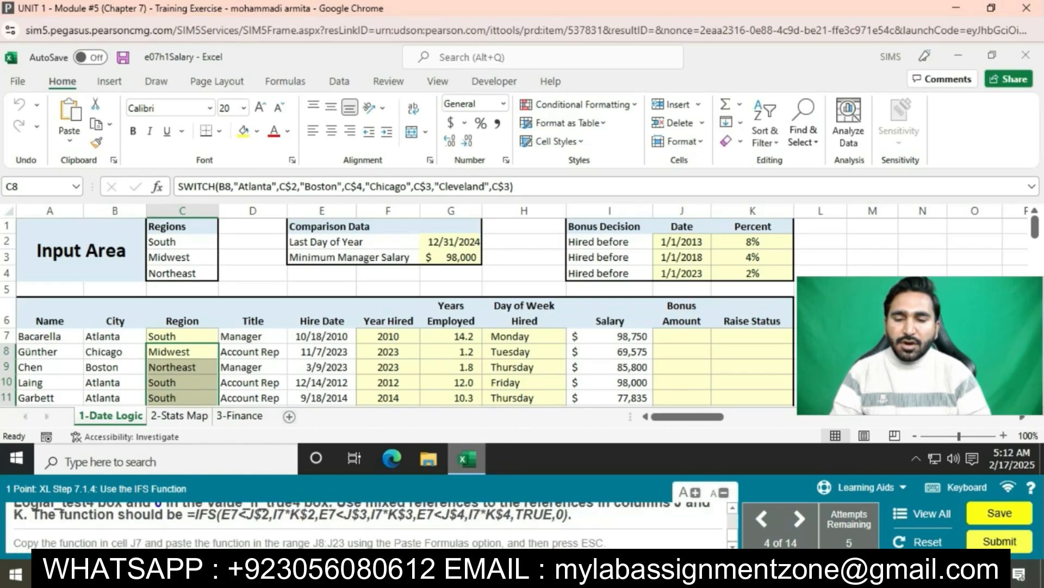
{"action": "left_click_drag", "start_coordinate": [188, 514], "coordinate": [567, 515]}
{"action": "scroll", "coordinate": [567, 517], "scroll_direction": "up", "scroll_amount": 3}
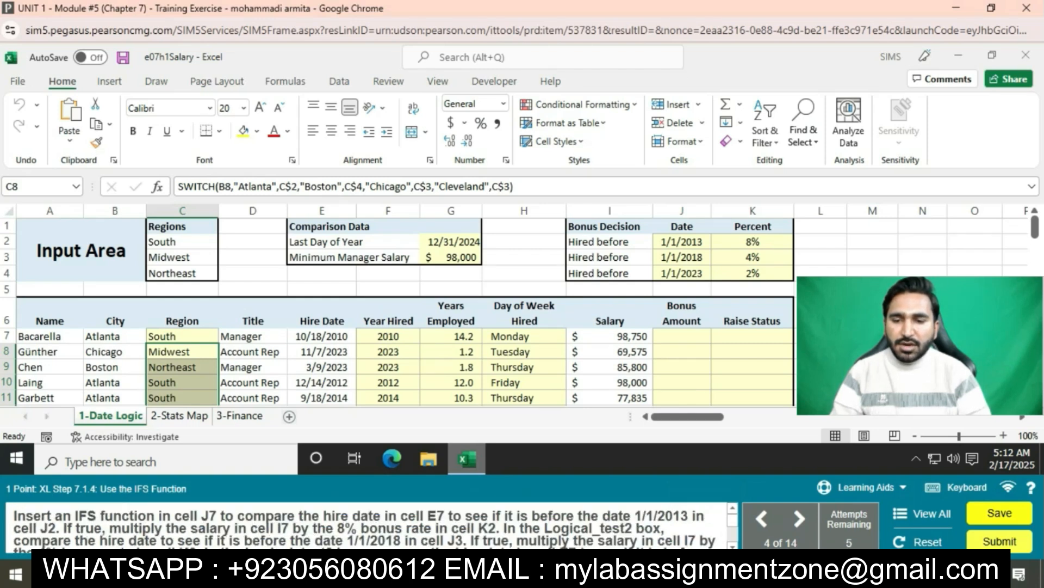
{"action": "left_click", "coordinate": [682, 336]}
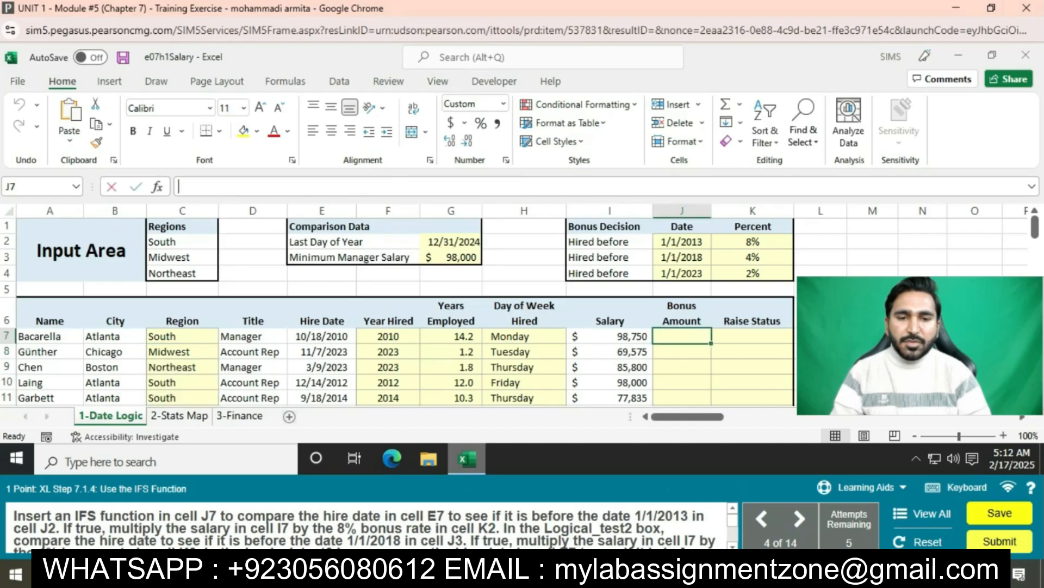
{"action": "key", "text": "ctrl+v"}
{"action": "key", "text": "Return"}
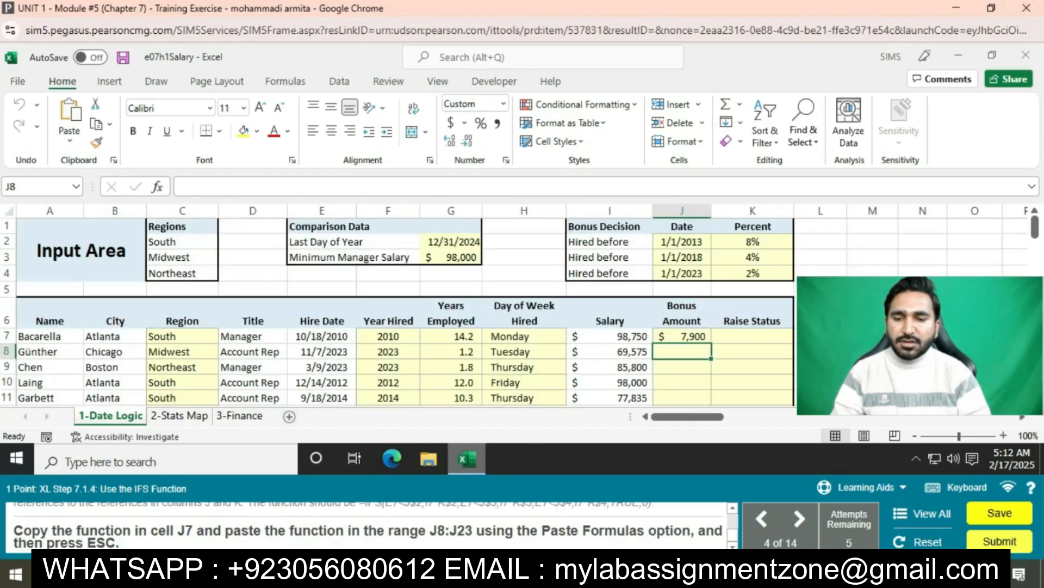
Copy the IFS function from J7 to J8:J23 with the Formulas paste option, and clear the copy selection.
{"action": "left_click", "coordinate": [681, 336]}
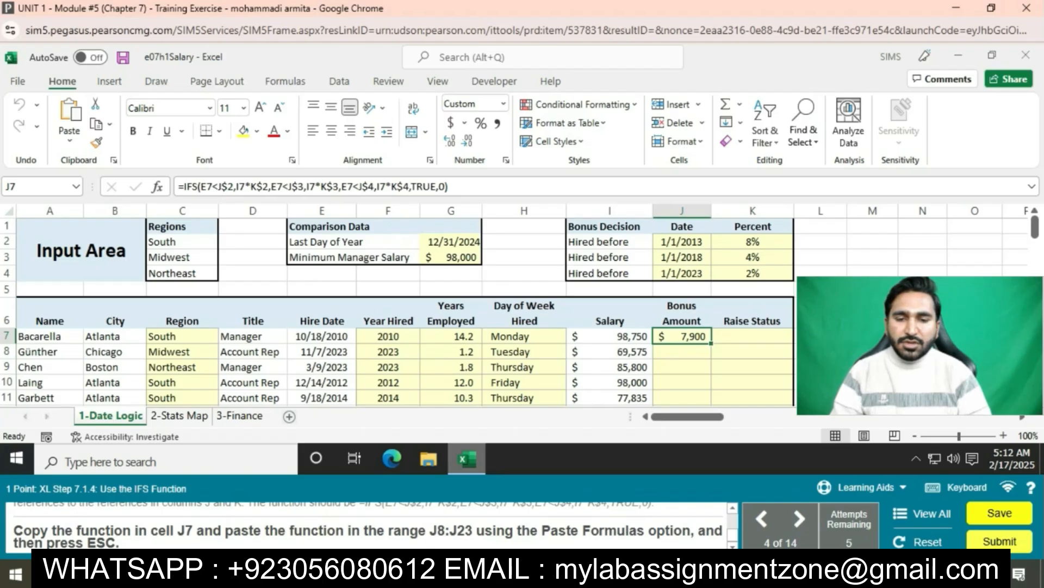
{"action": "key", "text": "ctrl+c"}
{"action": "mouse_move", "coordinate": [682, 351]}
{"action": "left_mouse_down"}
{"action": "mouse_move", "coordinate": [682, 409]}
{"action": "mouse_move", "coordinate": [682, 350]}
{"action": "left_mouse_up"}
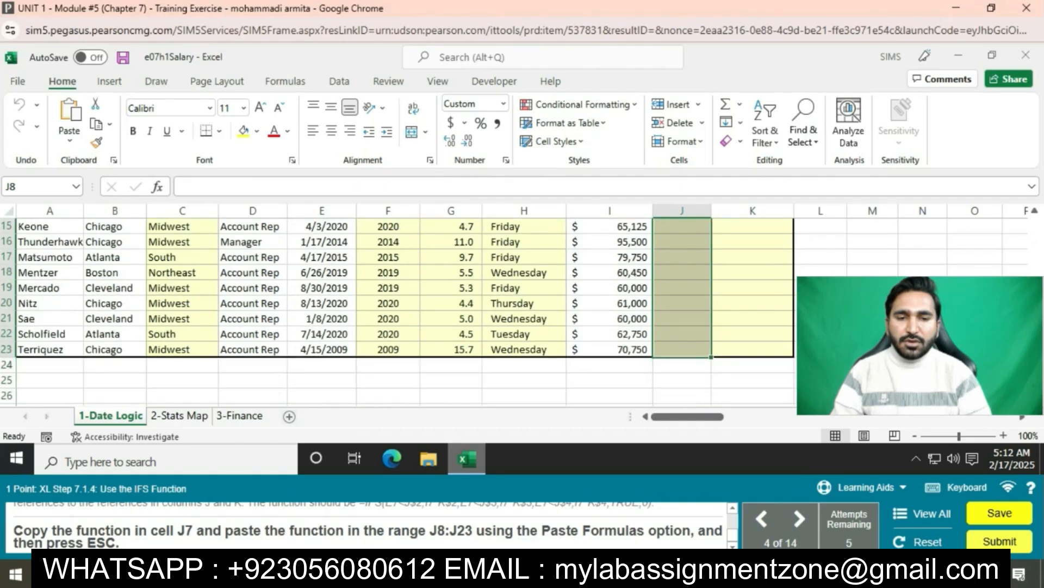
{"action": "left_click", "coordinate": [69, 136]}
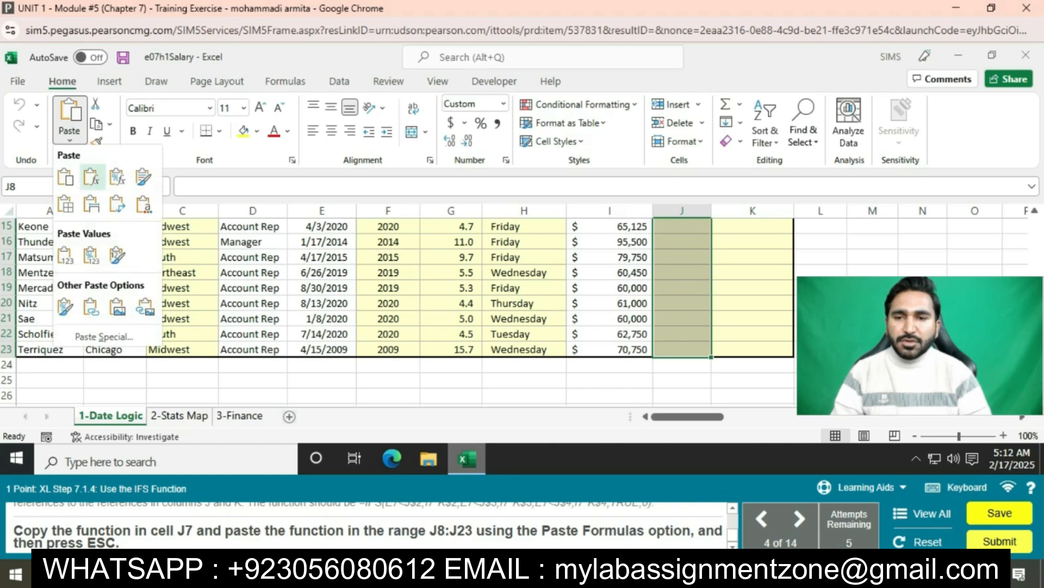
{"action": "left_click", "coordinate": [90, 177]}
{"action": "key", "text": "Escape"}
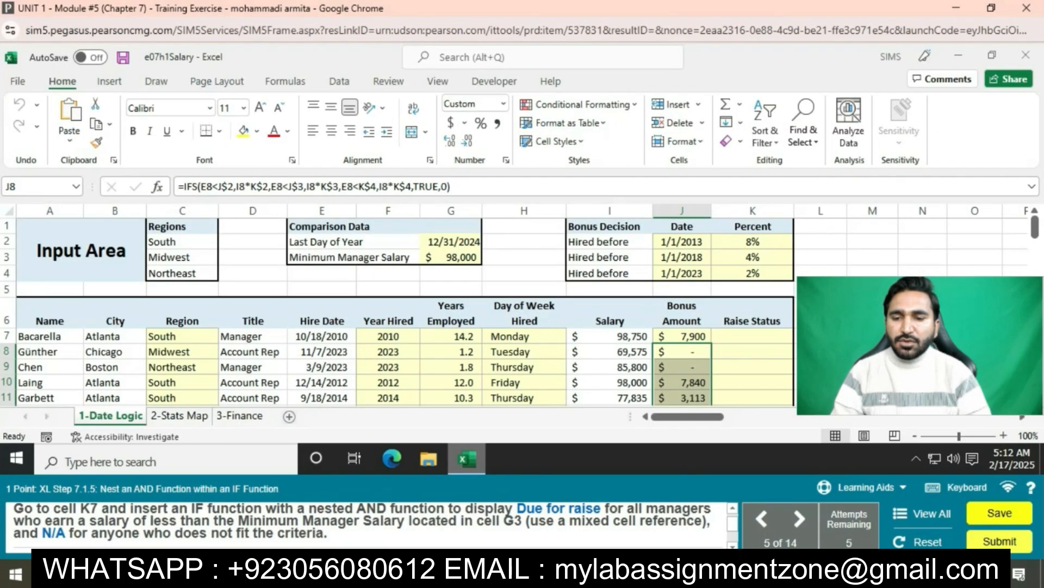
Insert an IF function in cell K7 with the logical test AND(D7="manager",I7<G$3).
{"action": "left_click", "coordinate": [752, 336]}
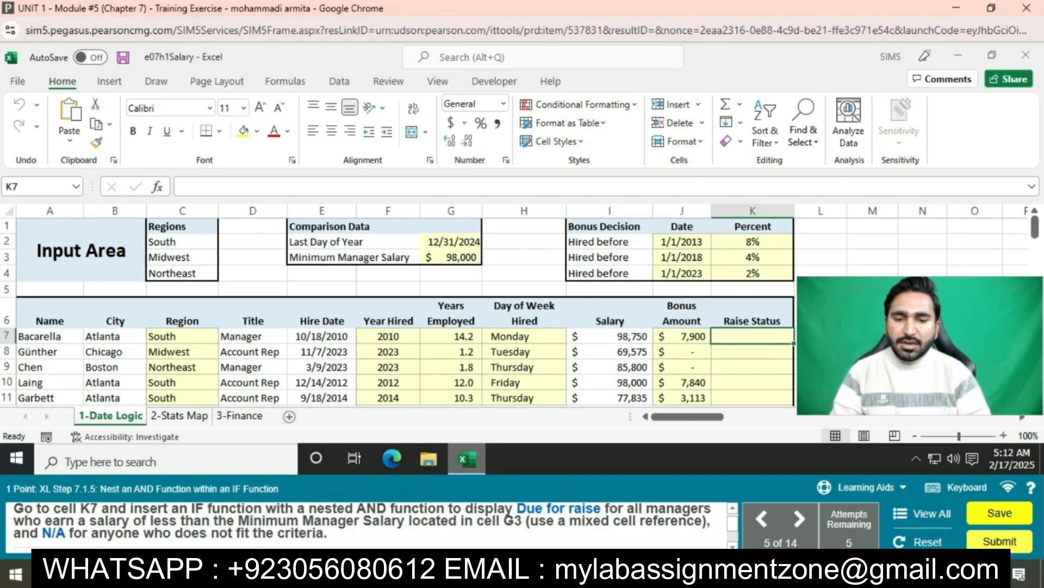
{"action": "type", "text": "="}
{"action": "left_click", "coordinate": [285, 81]}
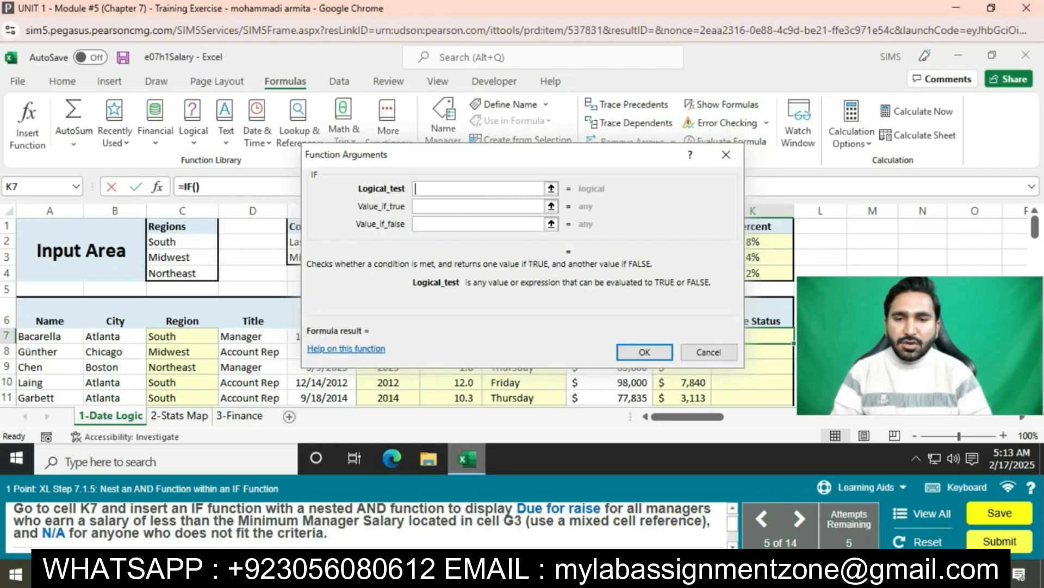
{"action": "type", "text": "A"}
{"action": "left_click", "coordinate": [536, 275]}
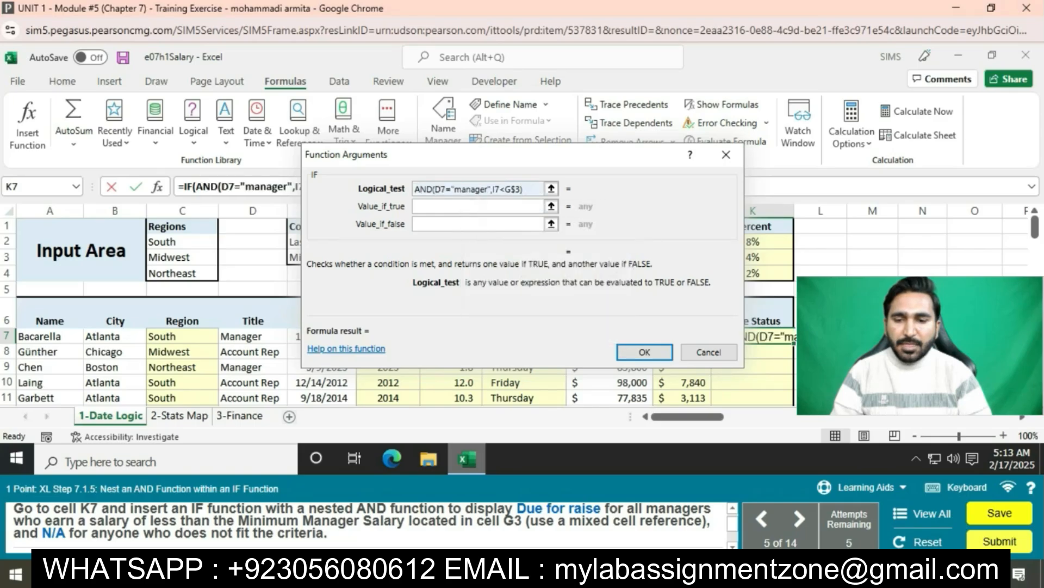
Set the IF function's value if true to "Due for raise" and its value if false to "N/A", and complete the function.
{"action": "left_click", "coordinate": [478, 207]}
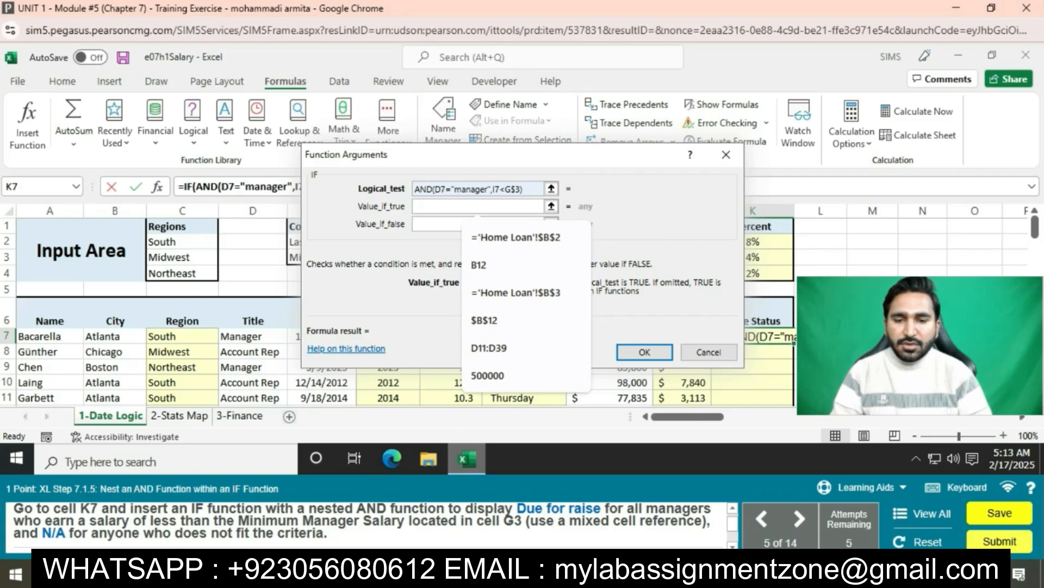
{"action": "type", "text": "\"D"}
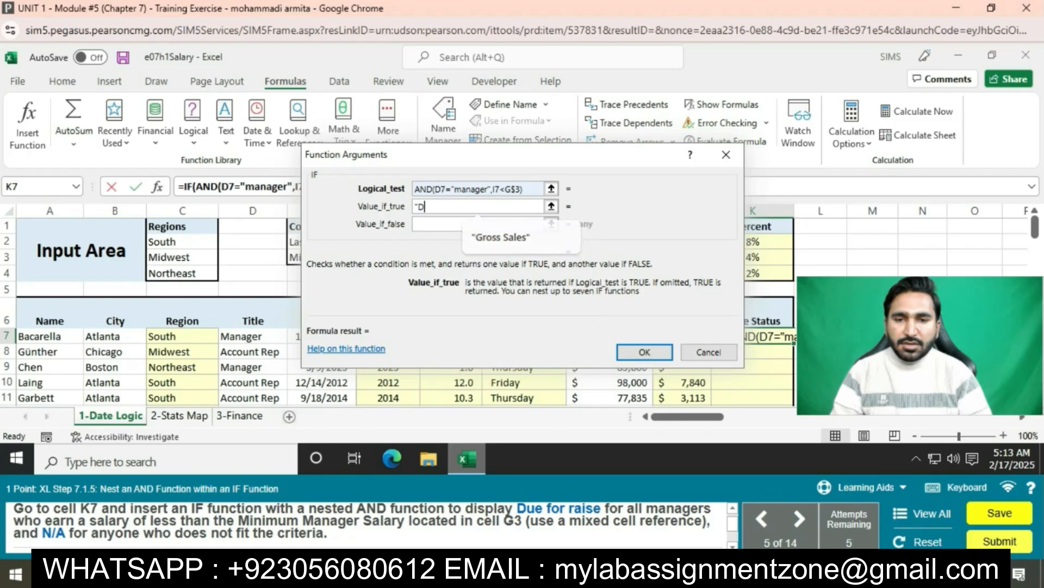
{"action": "type", "text": "ue for"}
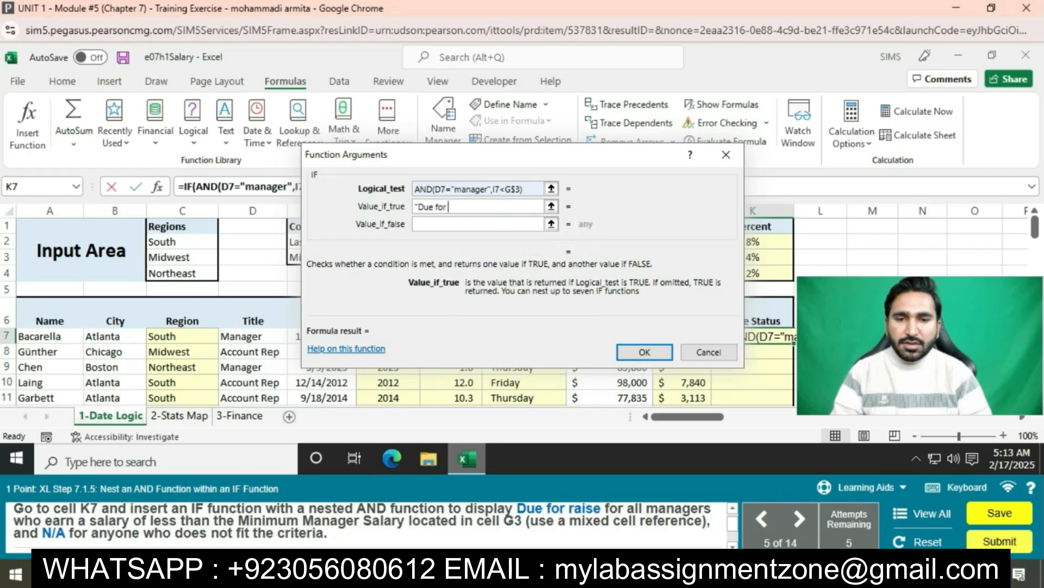
{"action": "type", "text": " raise\""}
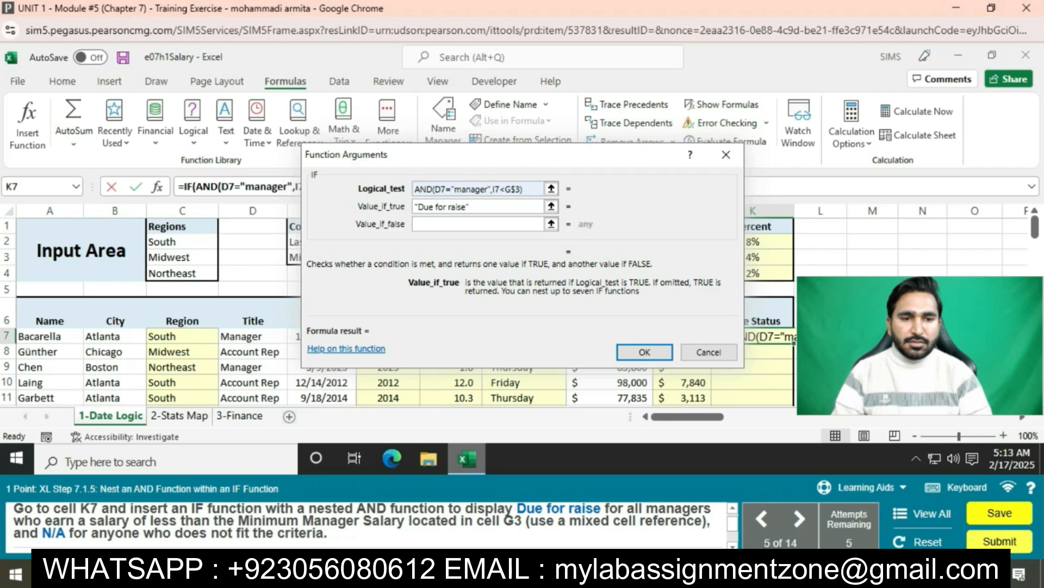
{"action": "key", "text": "Tab"}
{"action": "type", "text": "N/"}
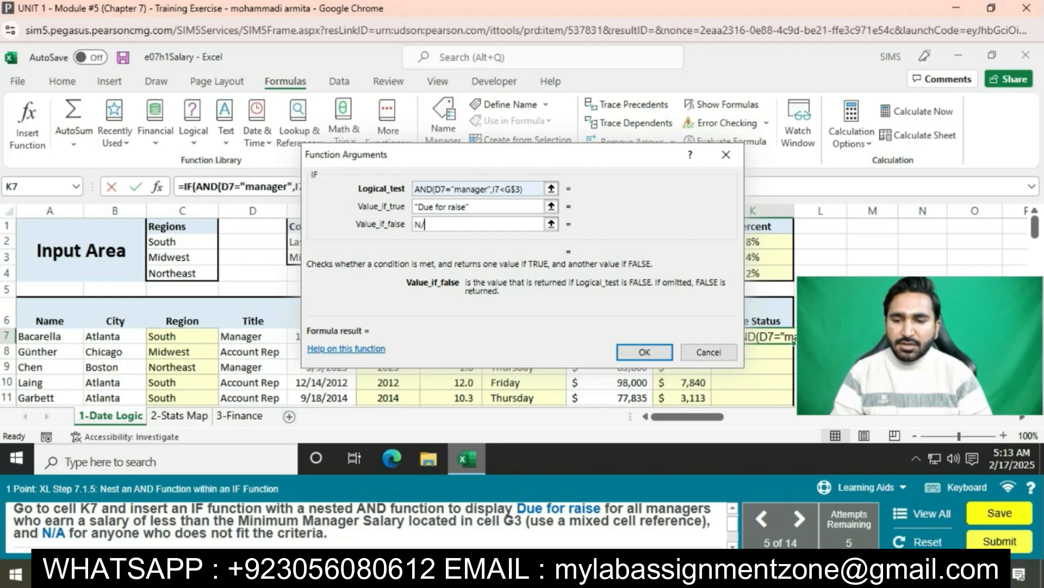
{"action": "type", "text": "A"}
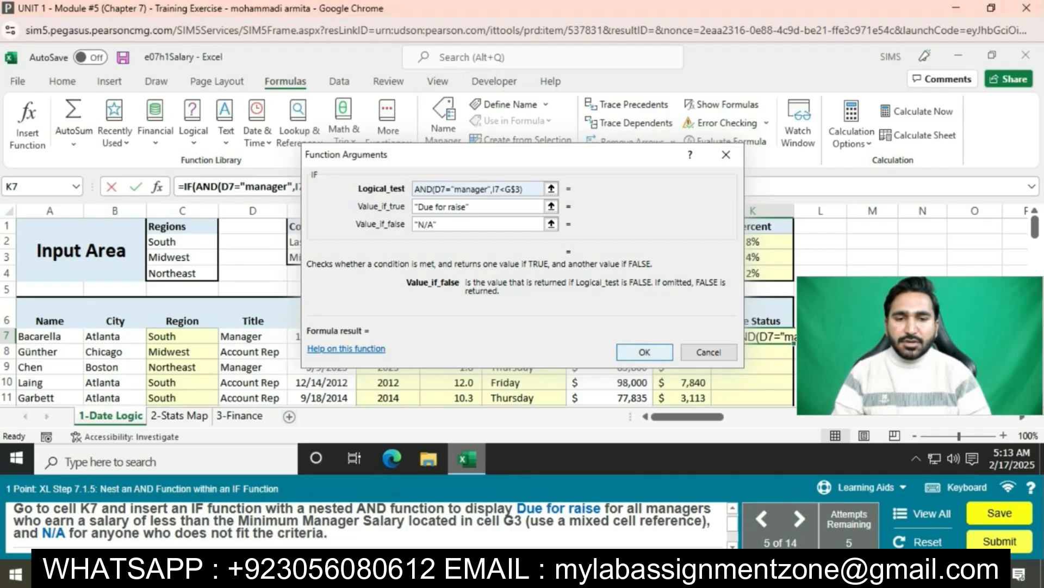
{"action": "key", "text": "Return"}
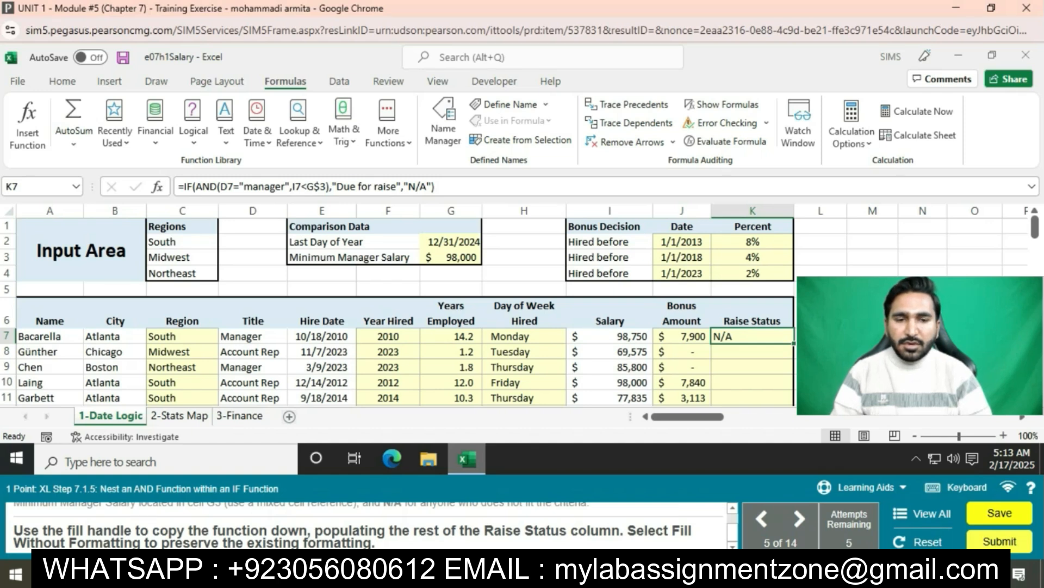
Fill the IF function from K7 down through K23 using the Fill Without Formatting option.
{"action": "mouse_move", "coordinate": [794, 344]}
{"action": "left_mouse_down"}
{"action": "mouse_move", "coordinate": [790, 409]}
{"action": "mouse_move", "coordinate": [790, 325]}
{"action": "left_mouse_up"}
{"action": "left_click", "coordinate": [803, 334]}
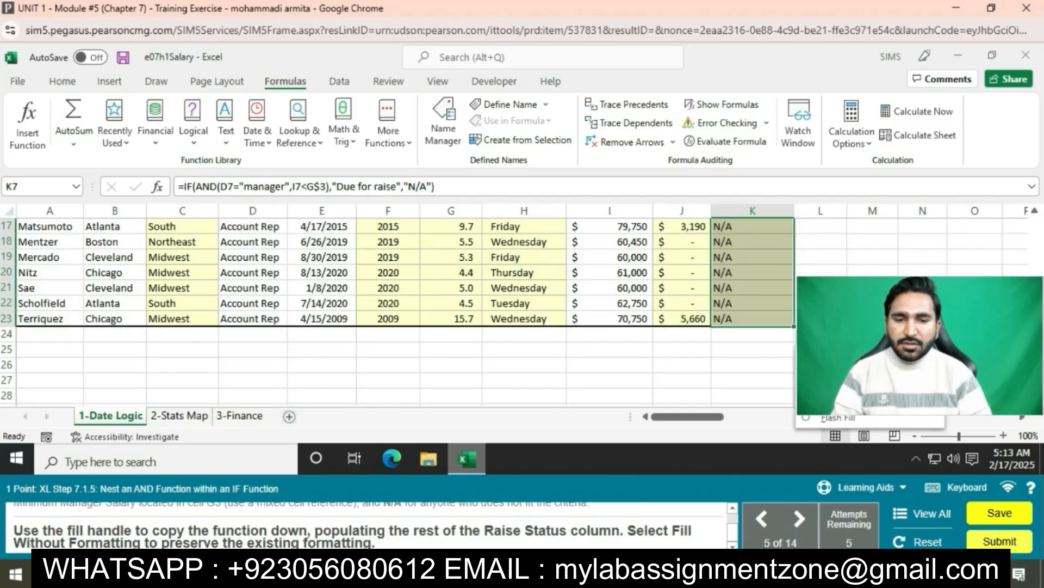
{"action": "left_click", "coordinate": [865, 396]}
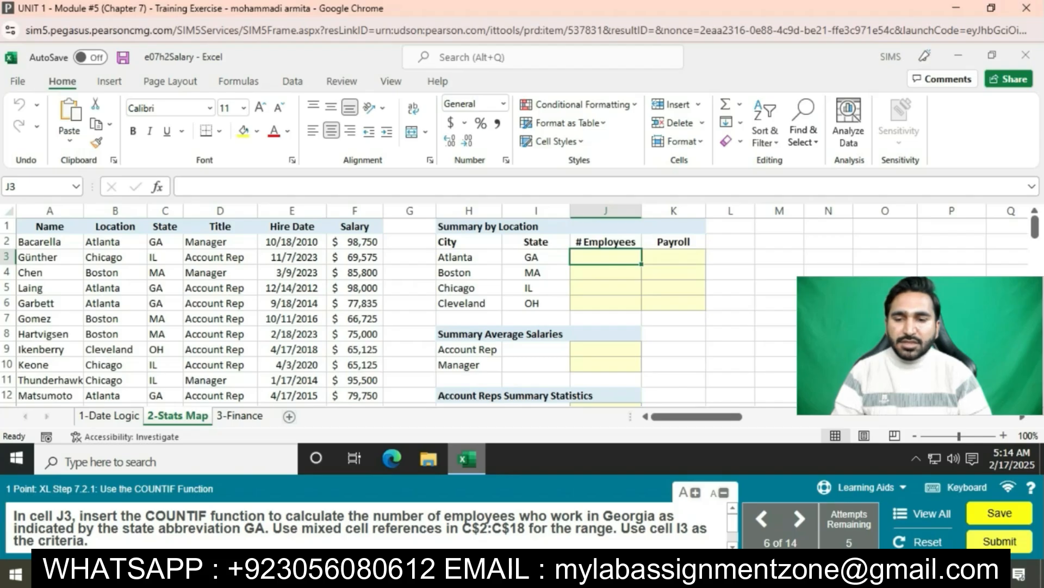
Enter =COUNTIF(C$2:C$18,I3) in cell J3 of the 2-Stats Map worksheet and copy it to J4:J6.
{"action": "type", "text": "=COUNT"}
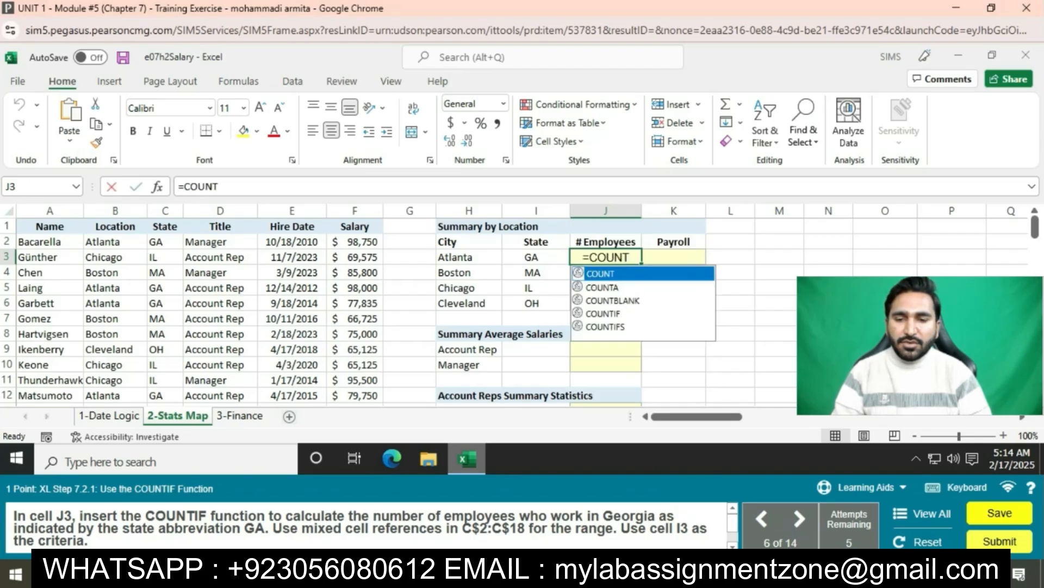
{"action": "type", "text": "IF(C$2"}
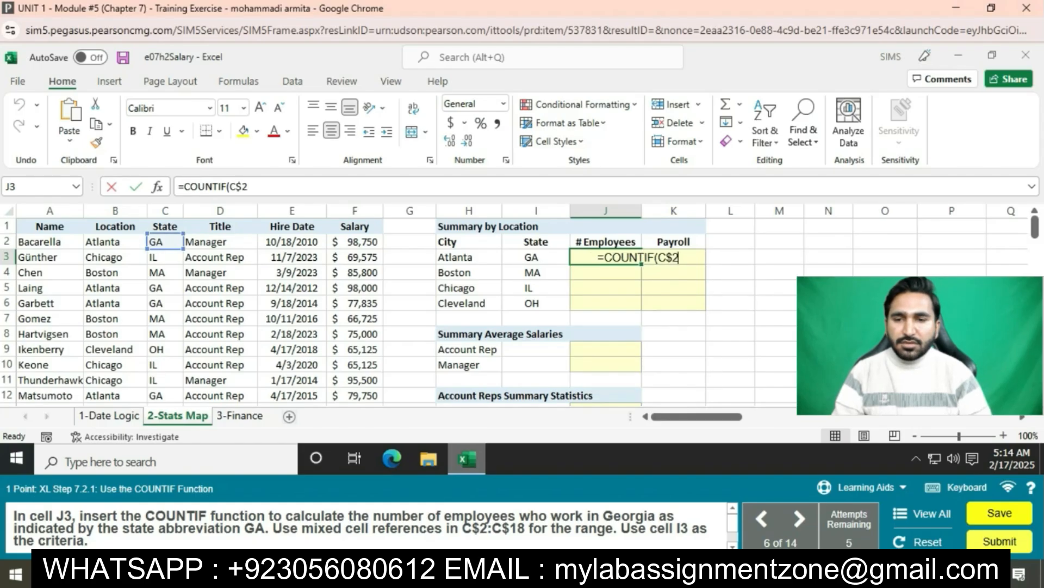
{"action": "type", "text": ":C$18,I3)"}
{"action": "key", "text": "Return"}
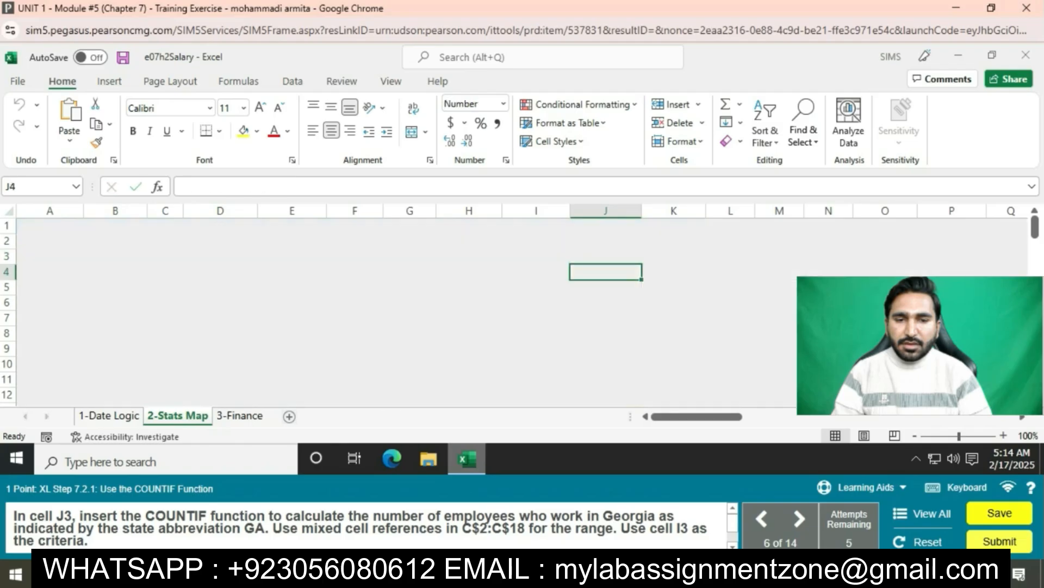
{"action": "left_click", "coordinate": [605, 257]}
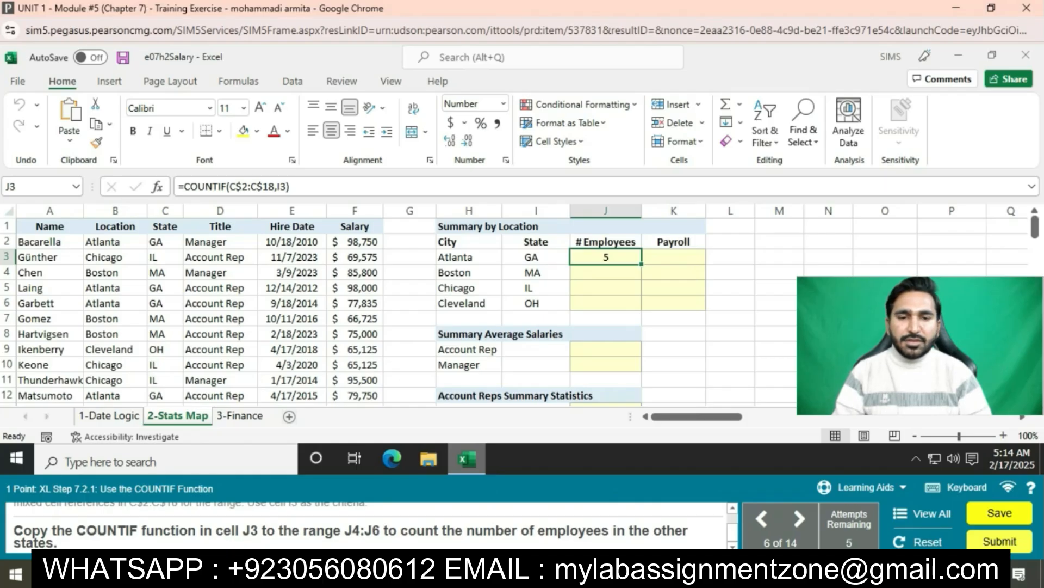
{"action": "left_click_drag", "start_coordinate": [642, 264], "coordinate": [641, 308]}
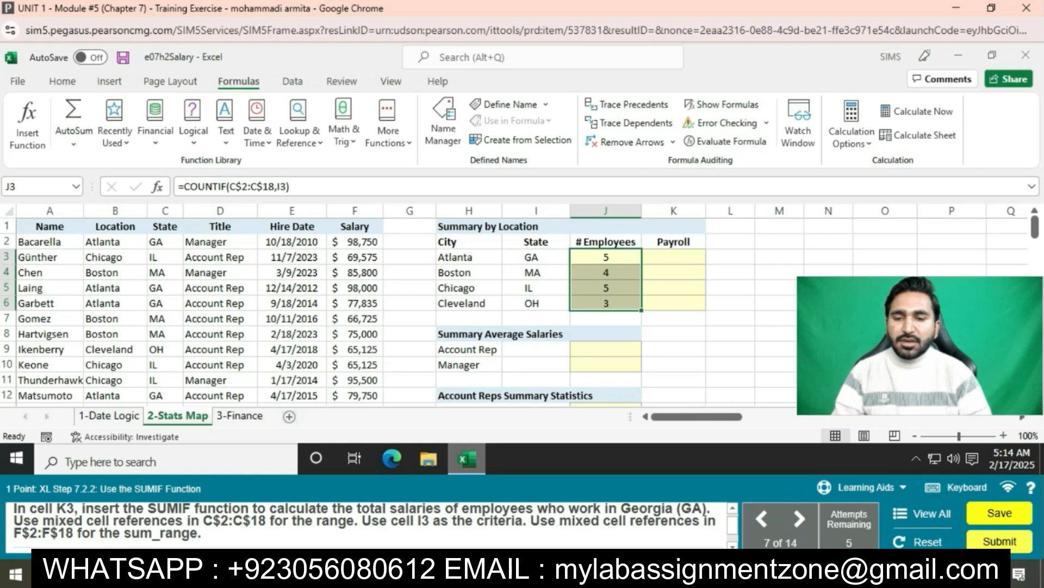
Enter =SUMIF(C$2:C$18,I3,F$2:F$18) in cell K3 and copy it to K4:K6.
{"action": "left_click", "coordinate": [673, 256]}
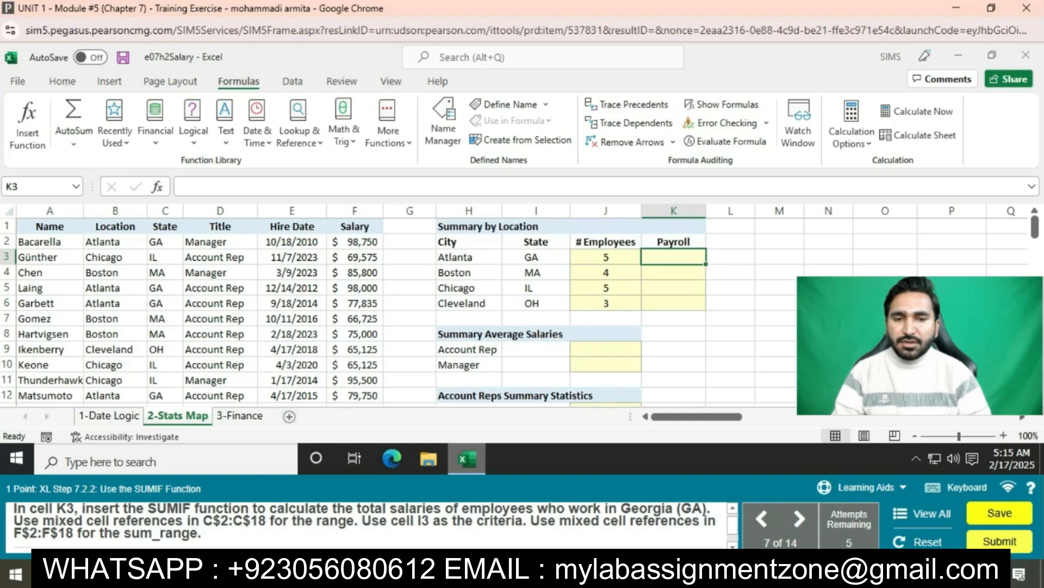
{"action": "type", "text": "=SUMIF"}
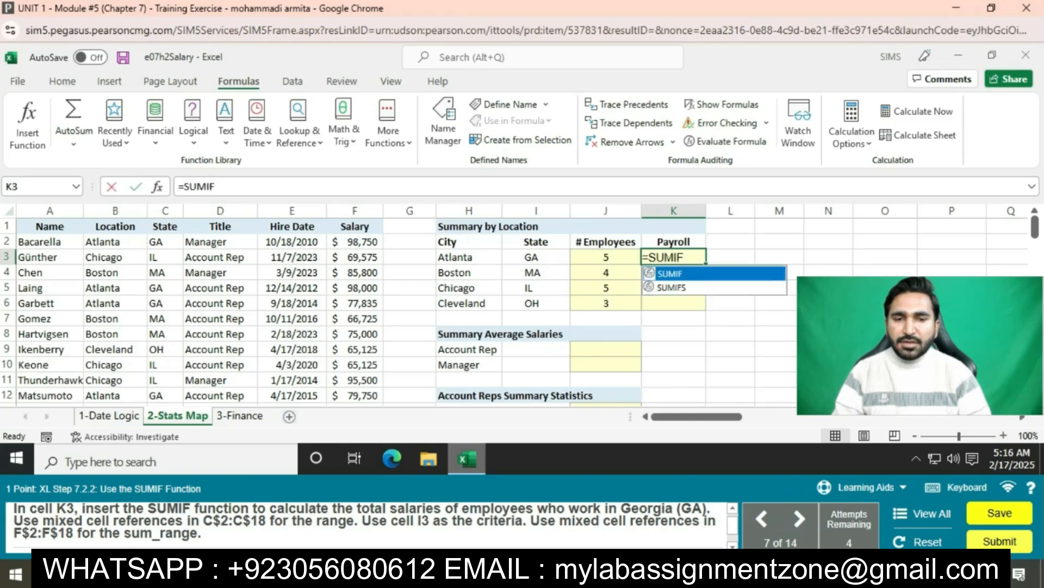
{"action": "type", "text": "(C$"}
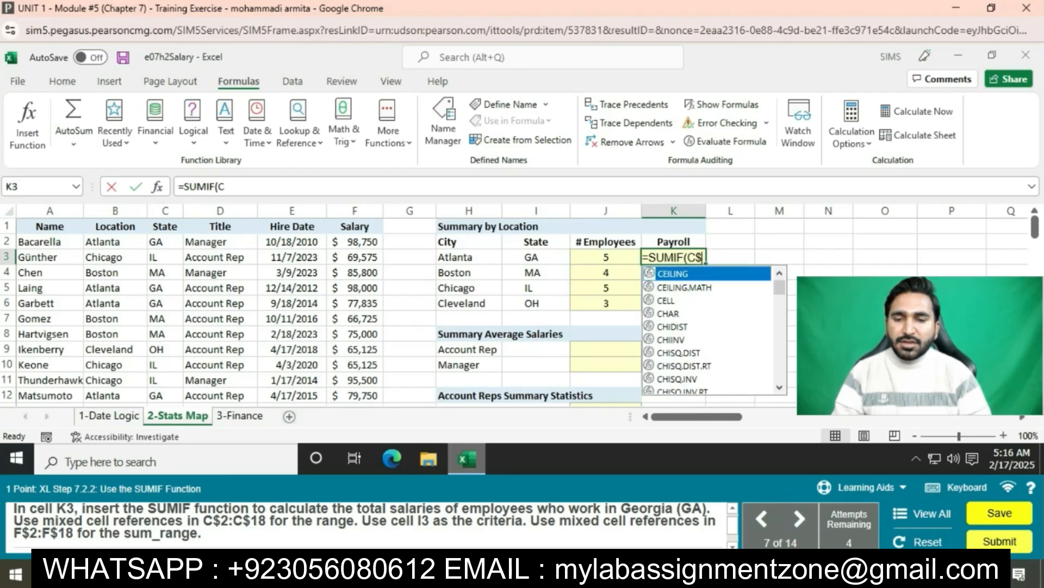
{"action": "type", "text": "2:C"}
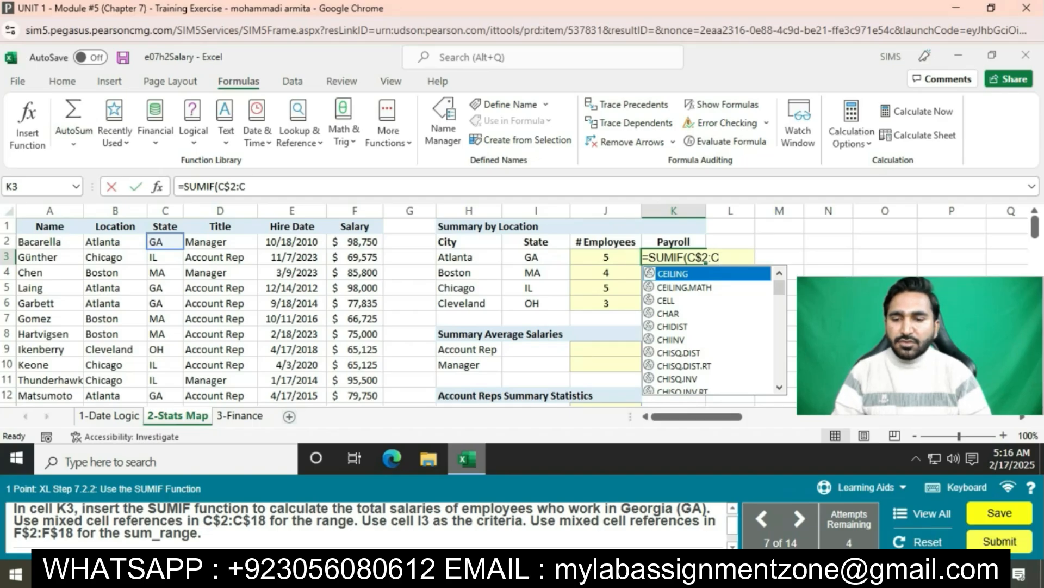
{"action": "type", "text": "$18"}
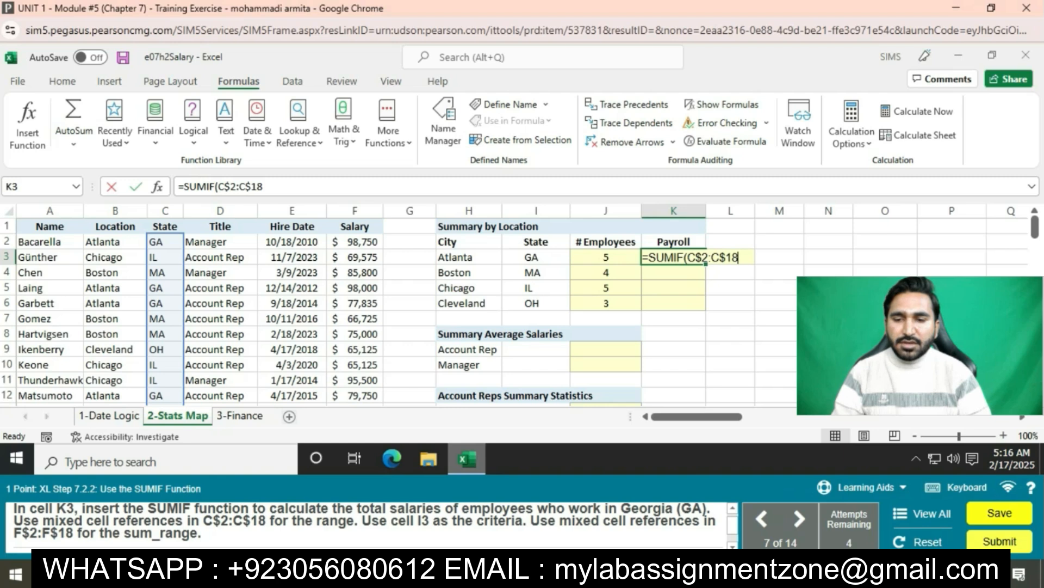
{"action": "type", "text": ",I3,F$"}
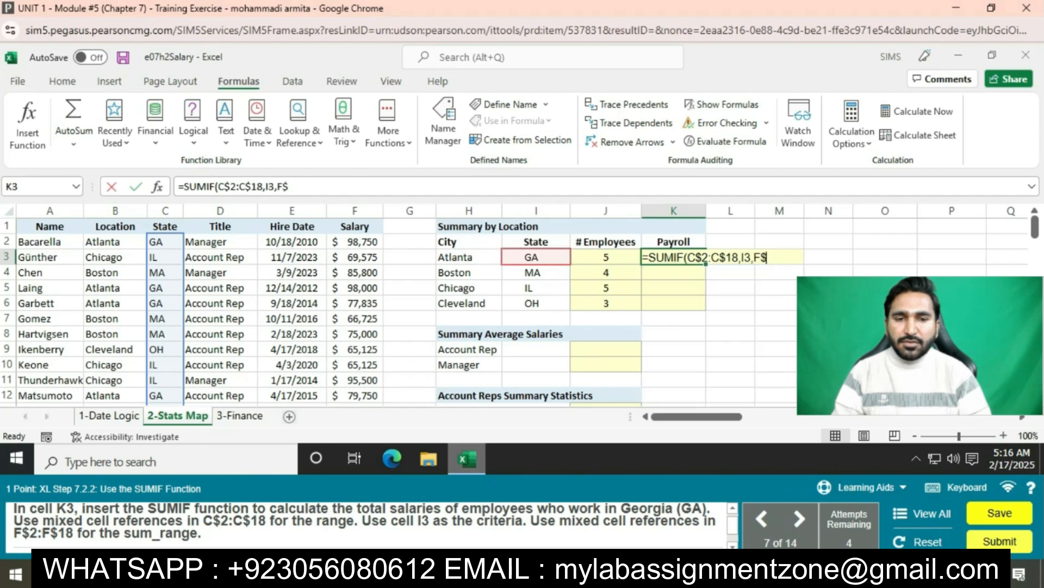
{"action": "type", "text": "2:F$18)"}
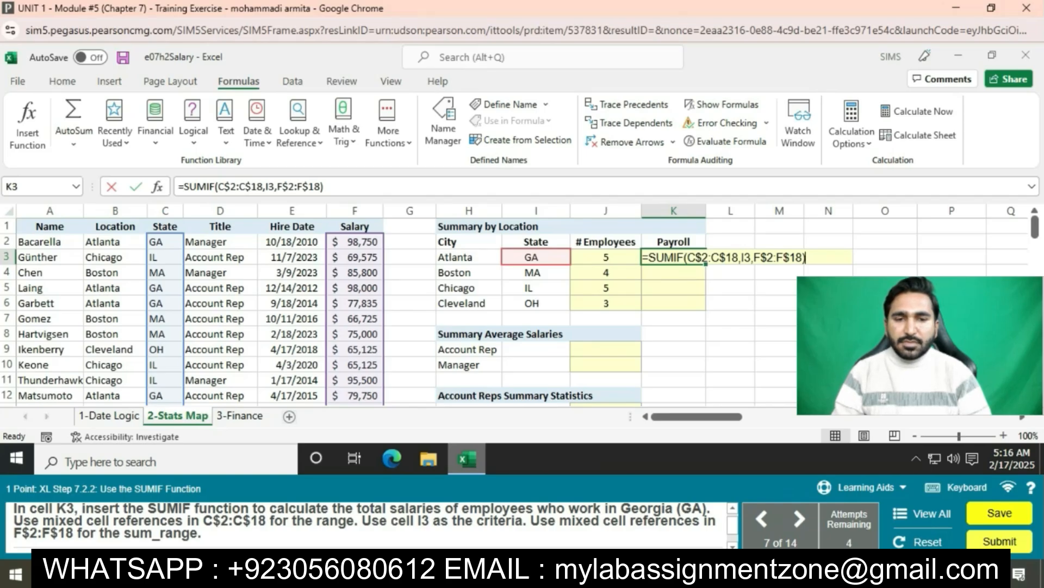
{"action": "key", "text": "Return"}
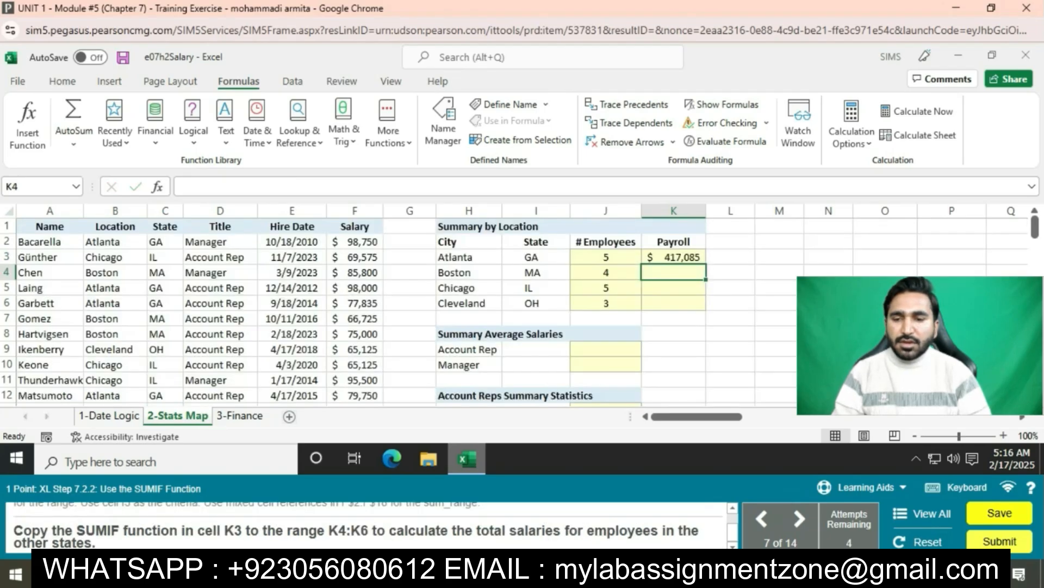
{"action": "left_click", "coordinate": [674, 258]}
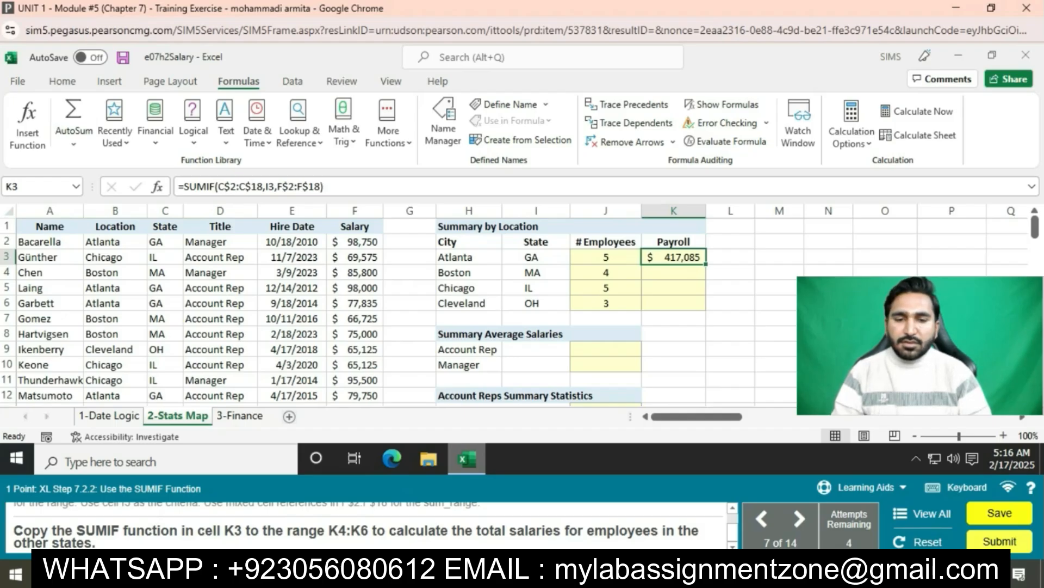
{"action": "double_click", "coordinate": [706, 264]}
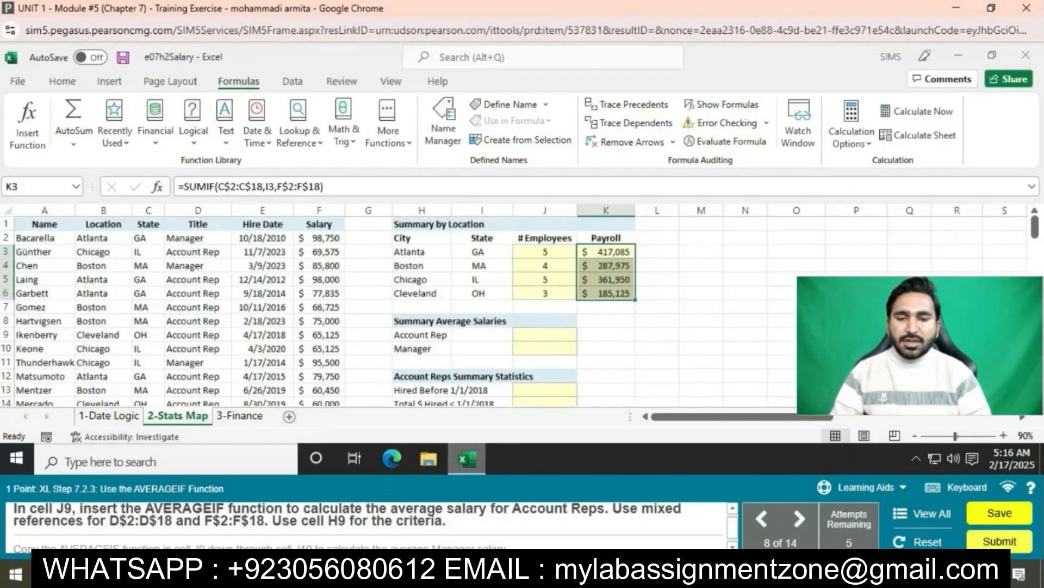
Enter =AVERAGEIF(D$2:D$18,H9,F$2:F$18) in cell J9 and copy it down to J10.
{"action": "left_click", "coordinate": [545, 334]}
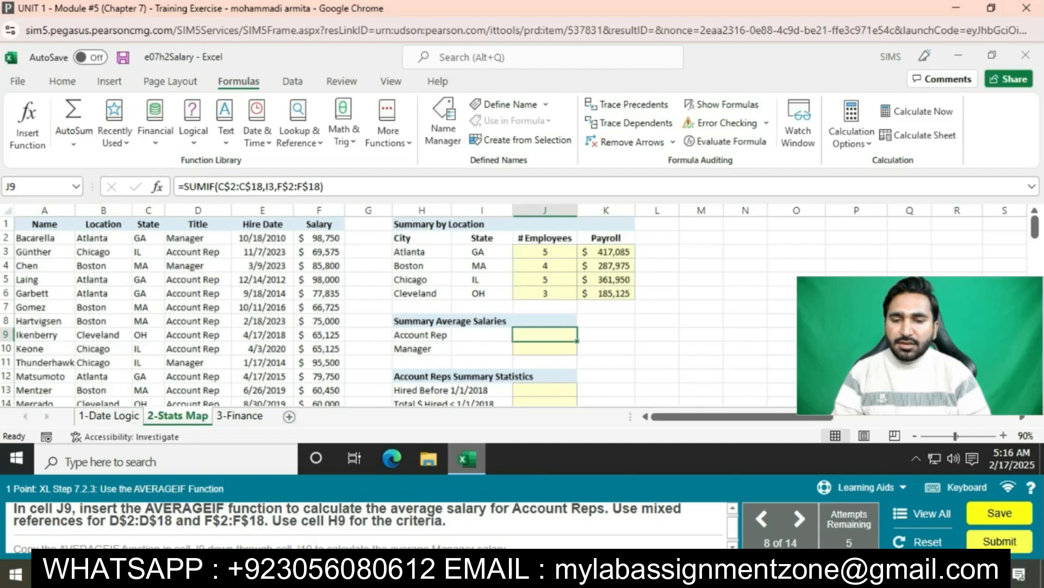
{"action": "left_click", "coordinate": [545, 334]}
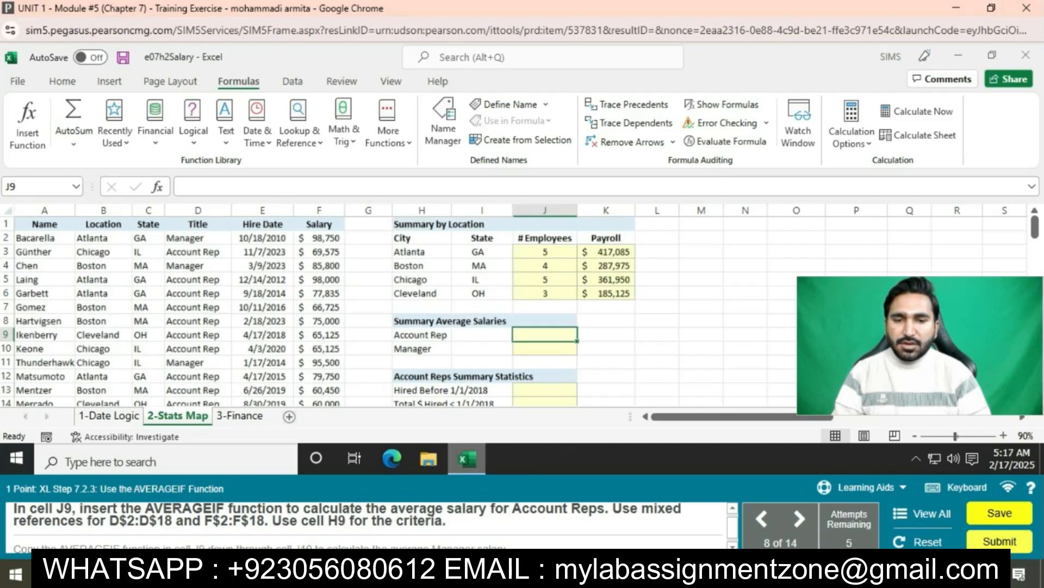
{"action": "type", "text": "="}
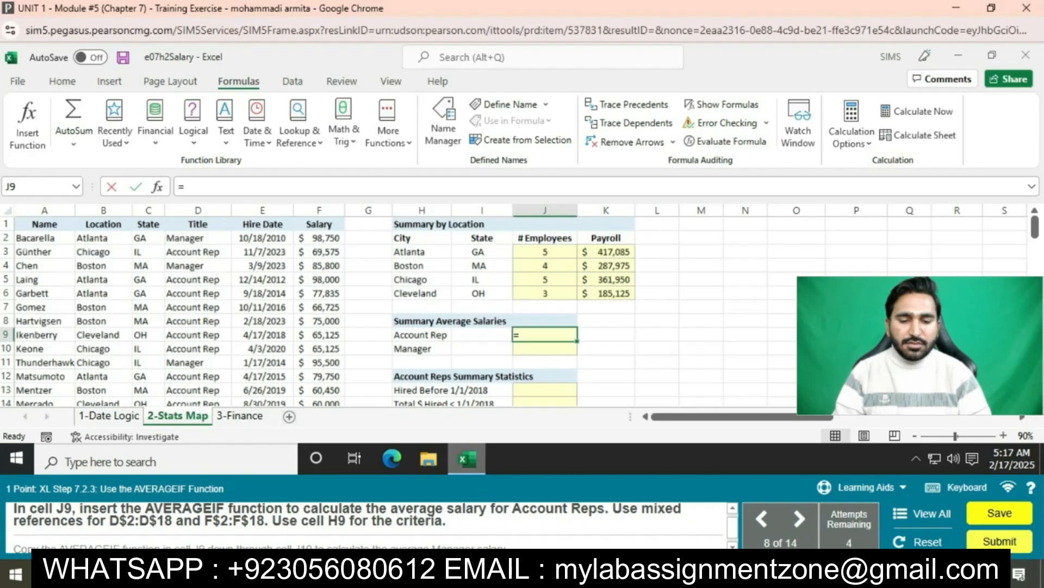
{"action": "type", "text": "AVER"}
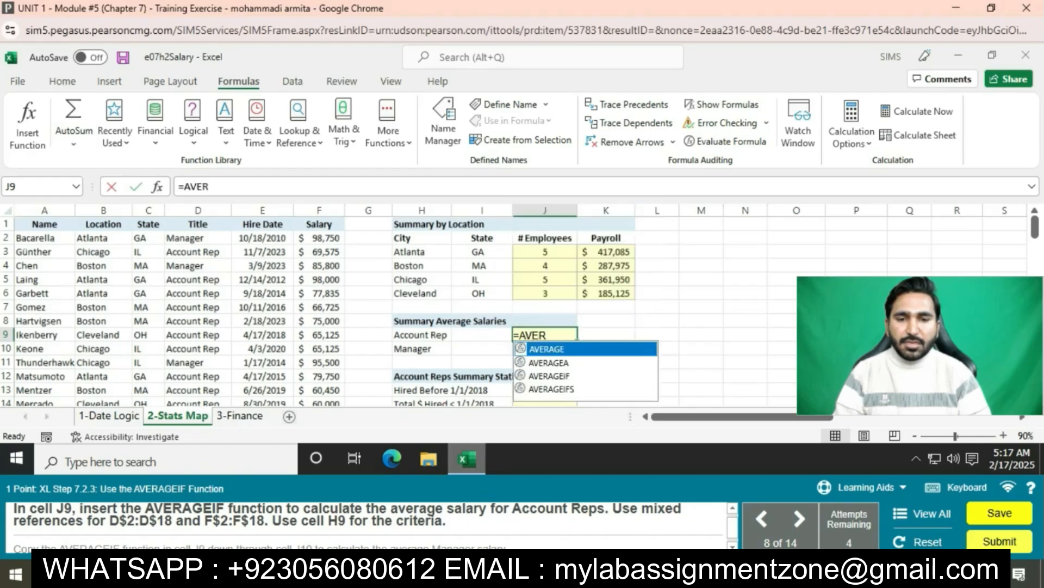
{"action": "type", "text": "AGEIF(D$2"}
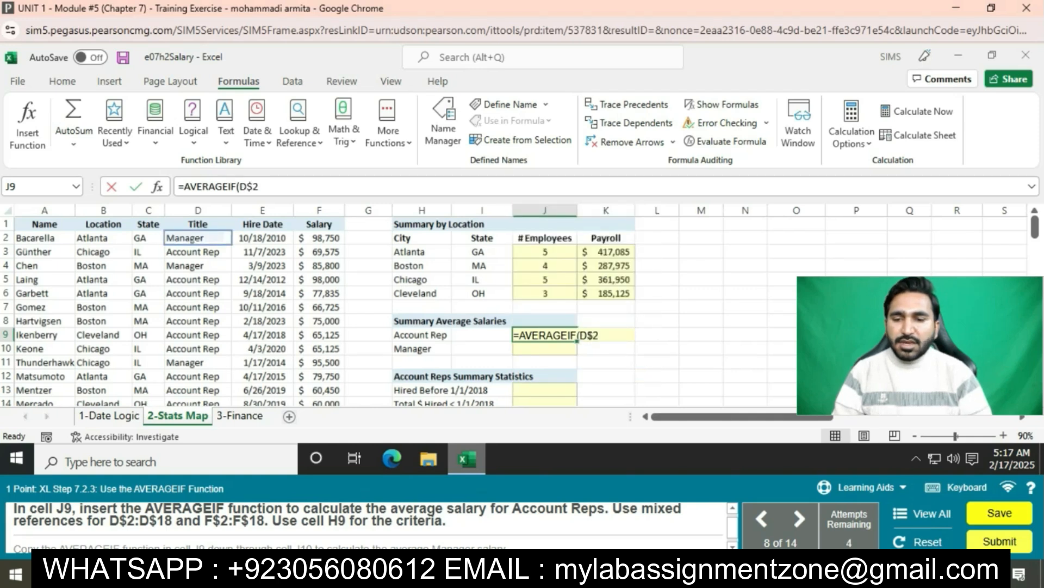
{"action": "type", "text": ":D"}
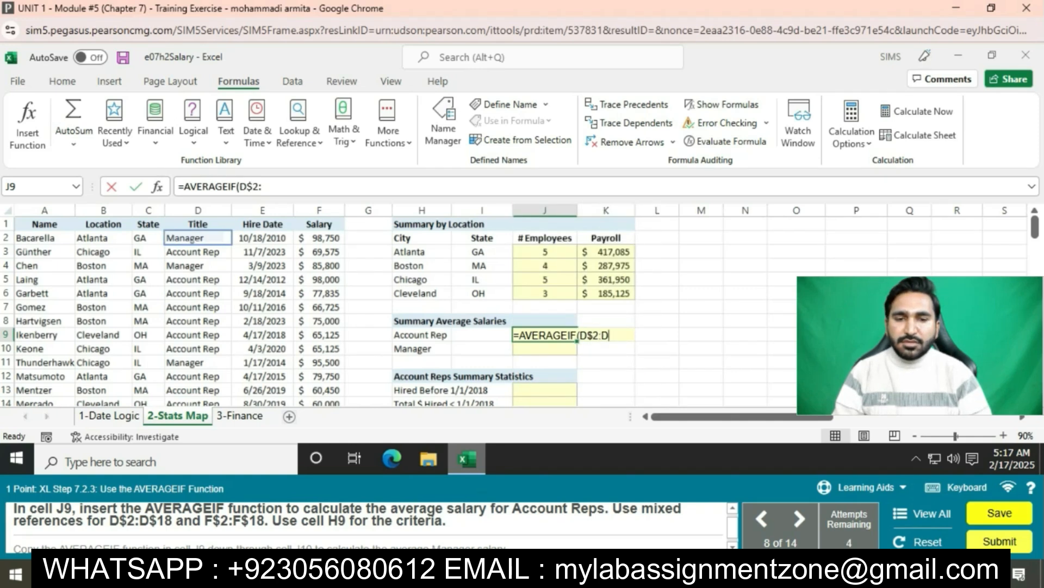
{"action": "type", "text": "$18,H9"}
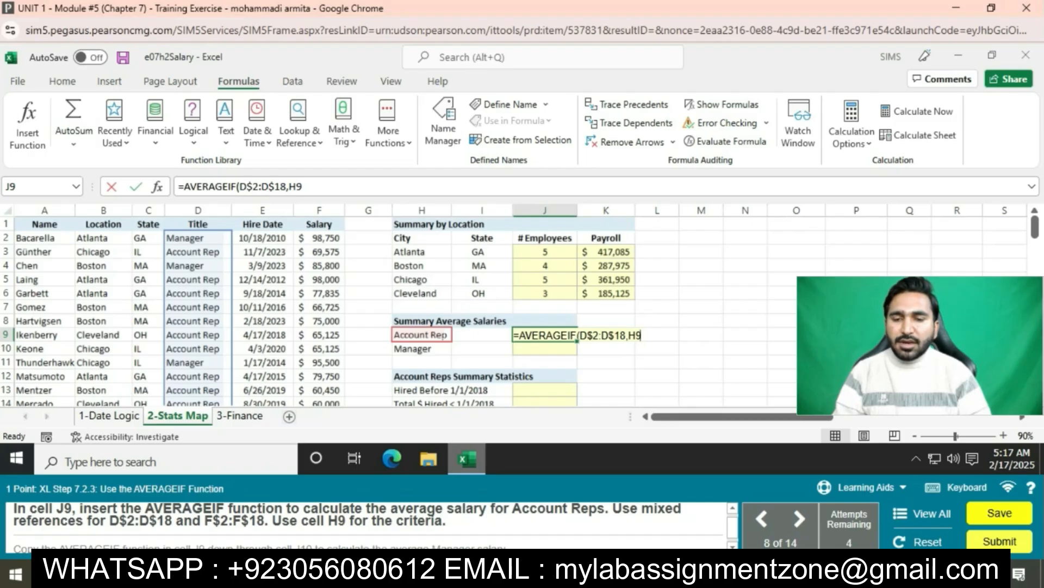
{"action": "type", "text": ",F$"}
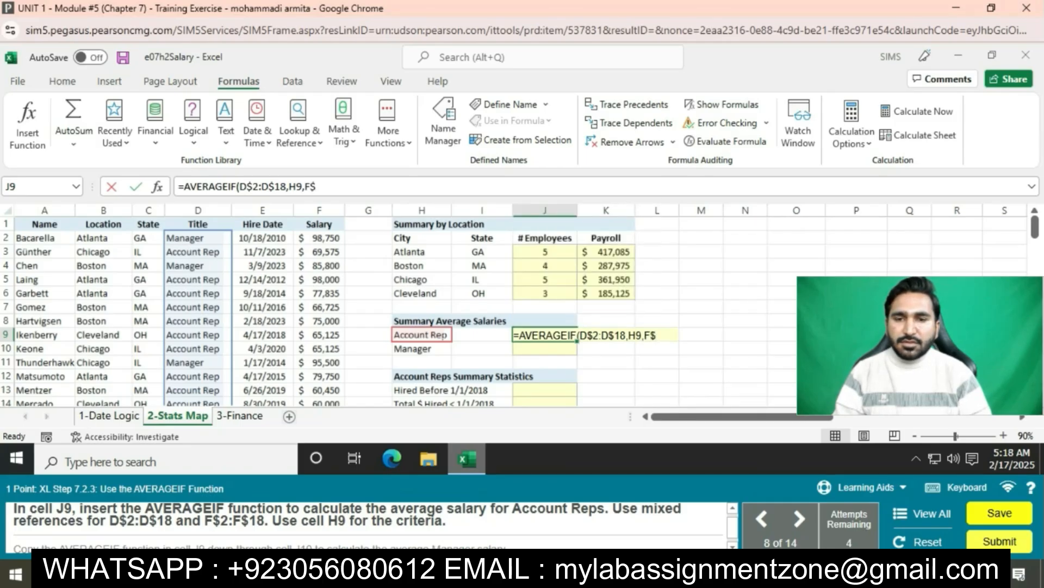
{"action": "type", "text": "2"}
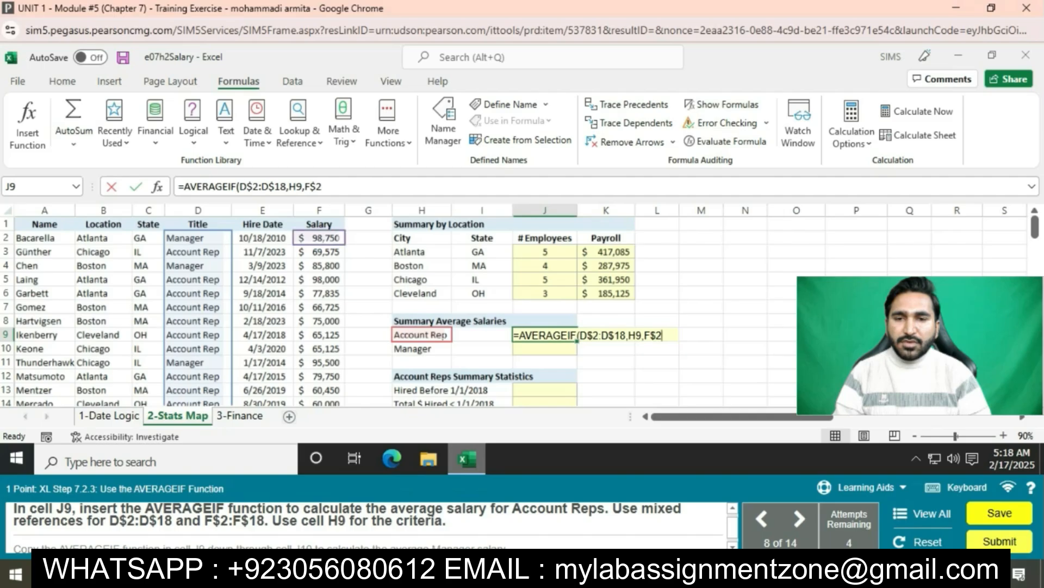
{"action": "type", "text": ":F$18)"}
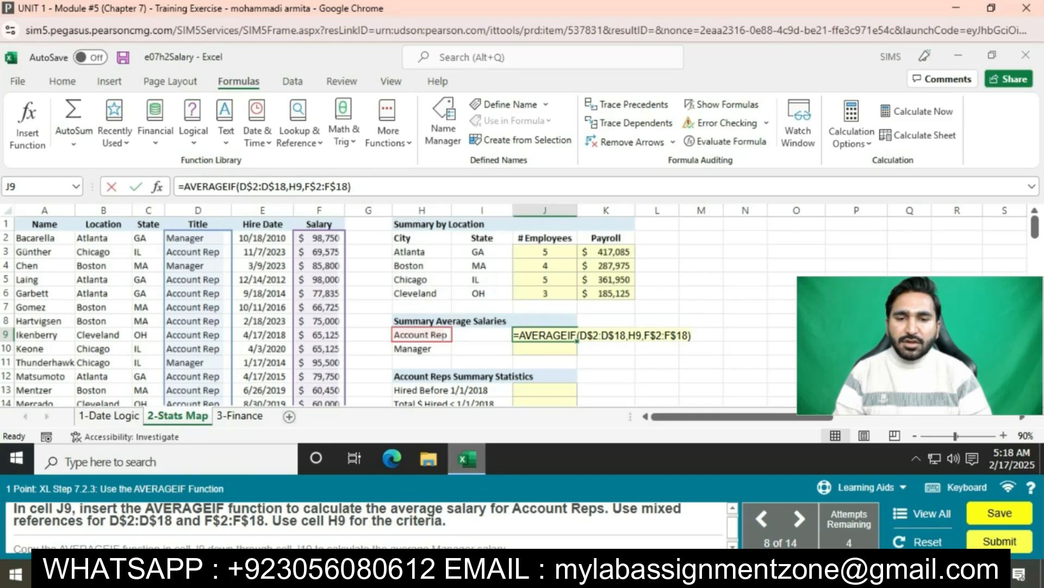
{"action": "key", "text": "Return"}
{"action": "left_click", "coordinate": [605, 349]}
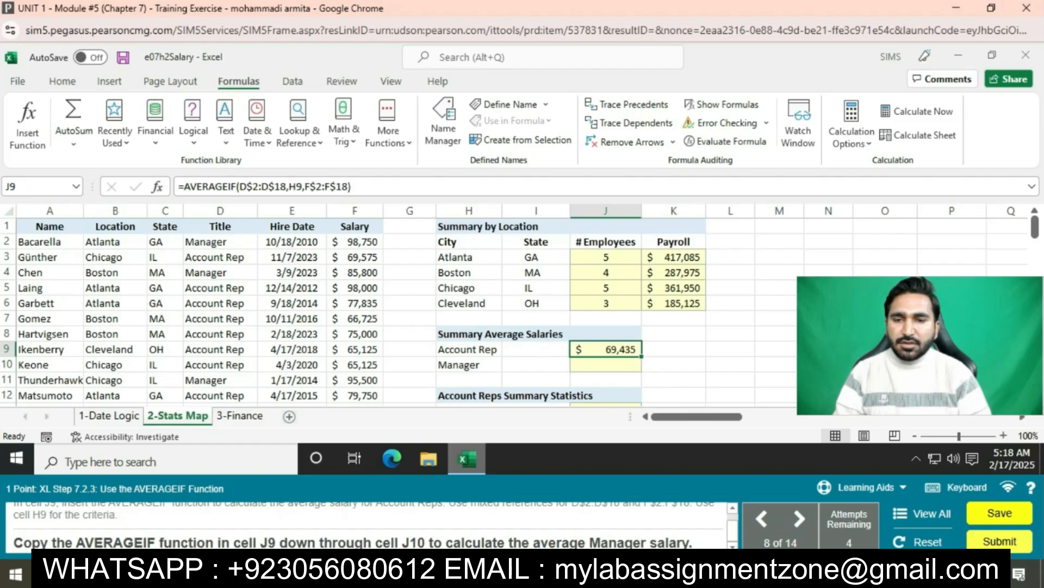
{"action": "left_click_drag", "start_coordinate": [642, 356], "coordinate": [641, 367]}
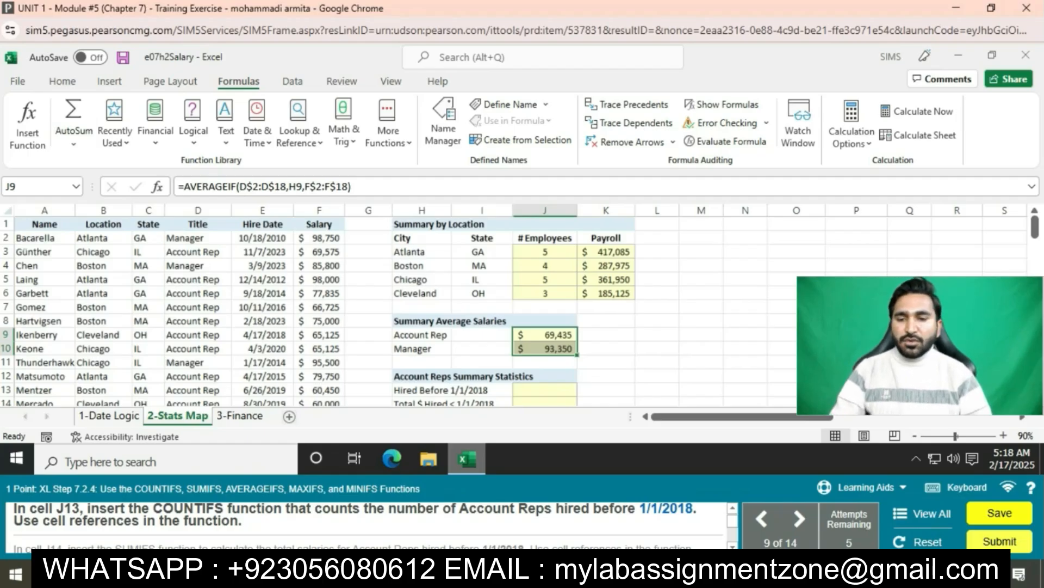
Enter =COUNTIFS(D2:D18,H9,E2:E18,"<1/1/2018") in cell J13 to count Account Reps hired before 1/1/2018.
{"action": "left_click", "coordinate": [545, 390]}
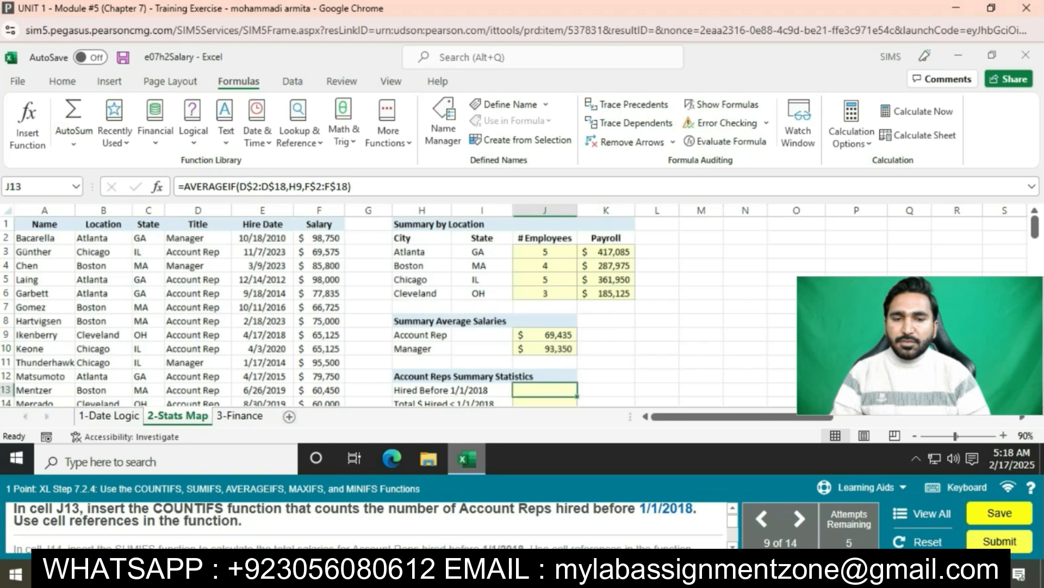
{"action": "type", "text": "=COUNT"}
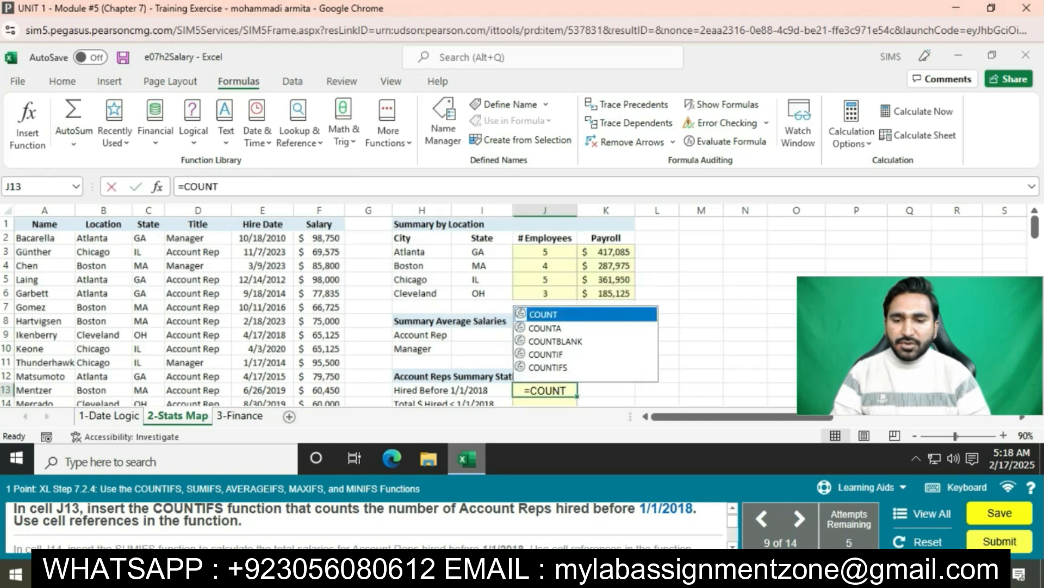
{"action": "type", "text": "IFS("}
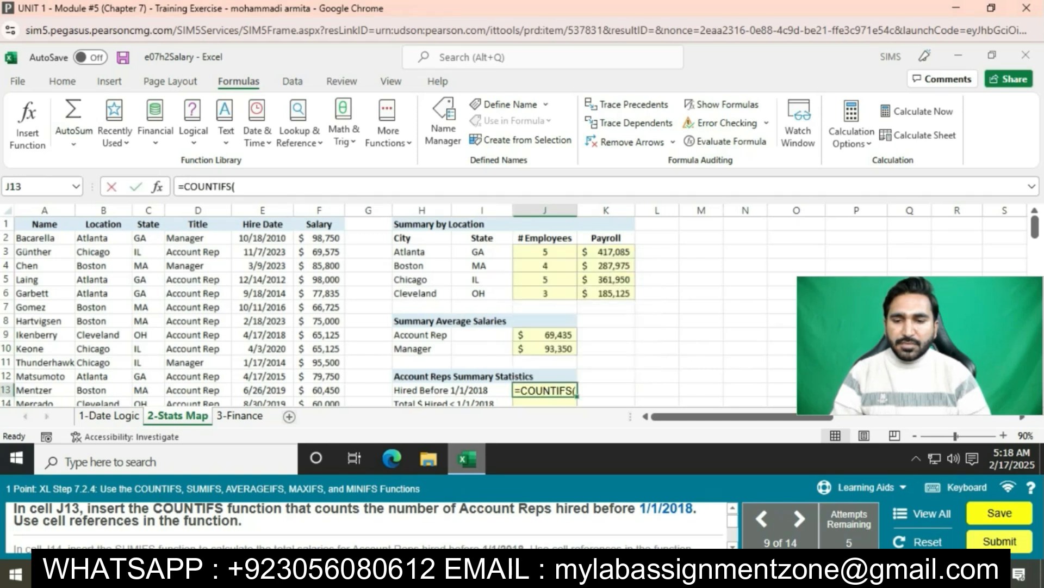
{"action": "type", "text": "D2:"}
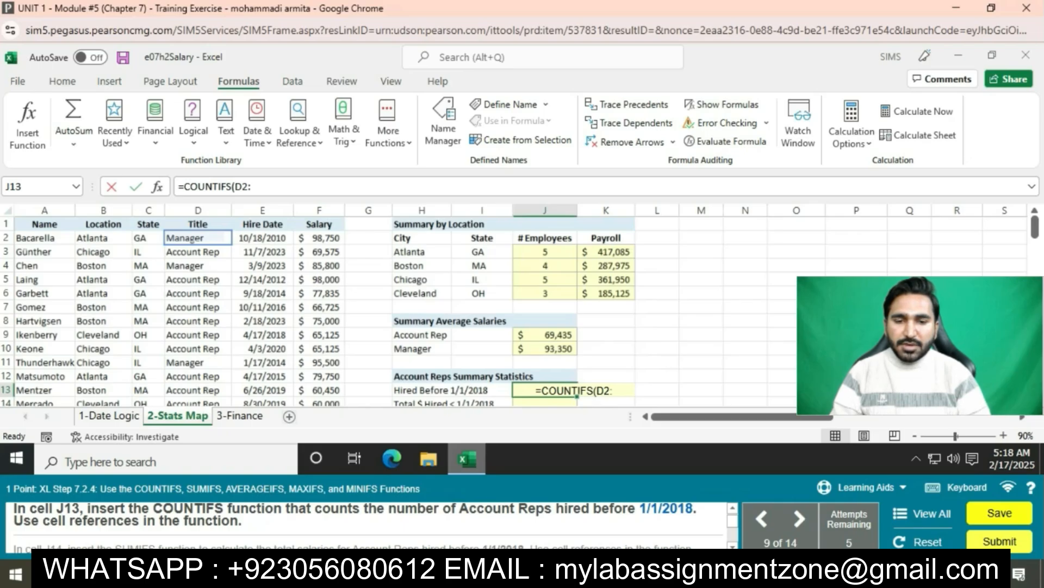
{"action": "type", "text": "D18"}
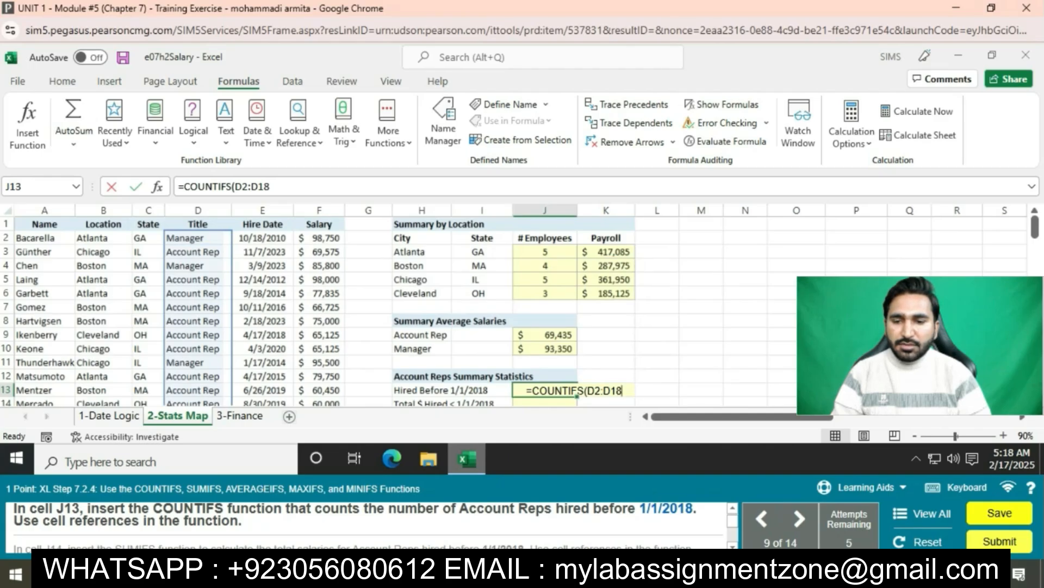
{"action": "type", "text": ",H9"}
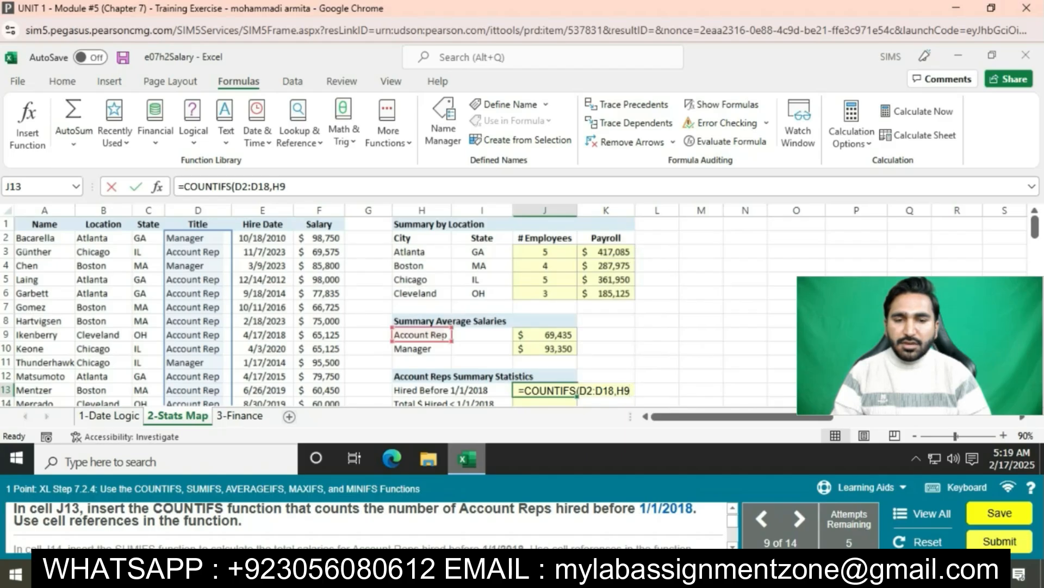
{"action": "type", "text": ",E"}
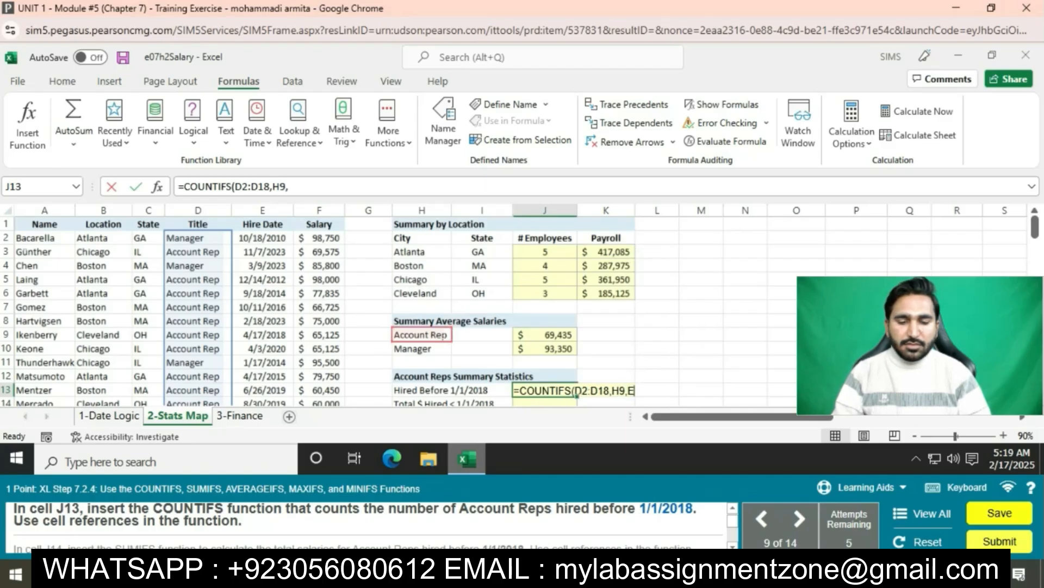
{"action": "type", "text": "2:E18"}
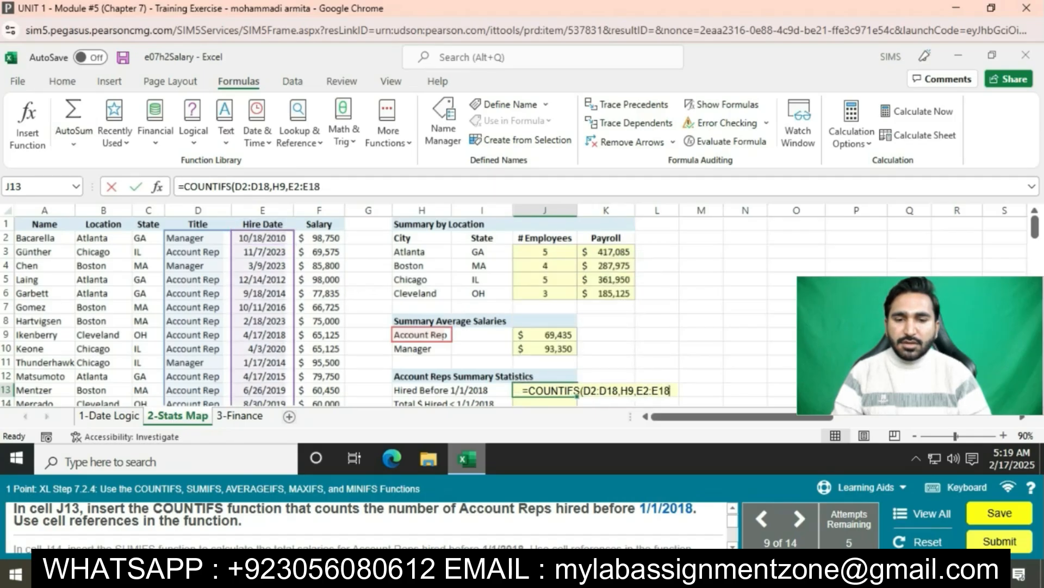
{"action": "type", "text": ",\""}
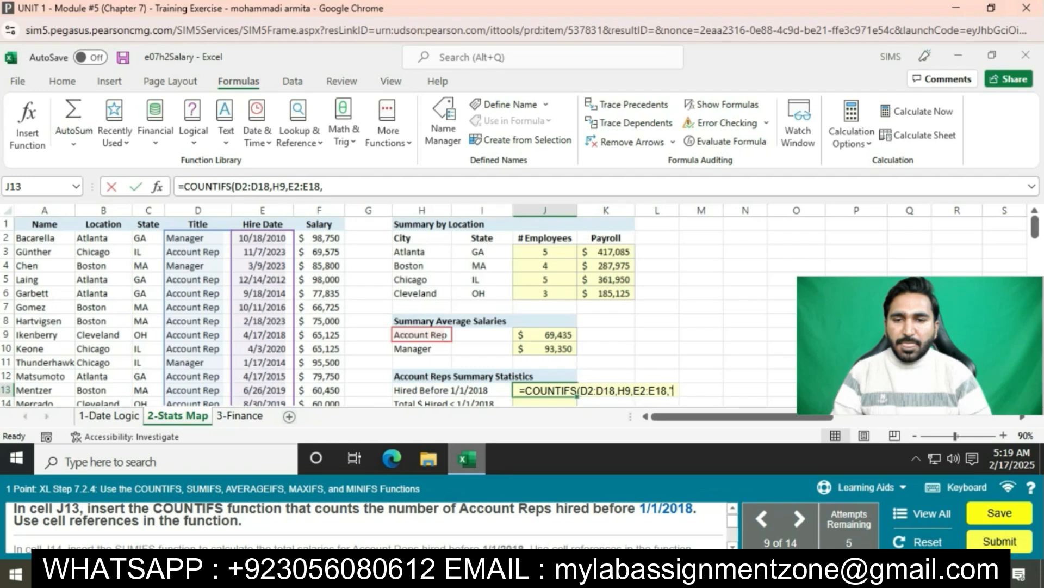
{"action": "type", "text": "<"}
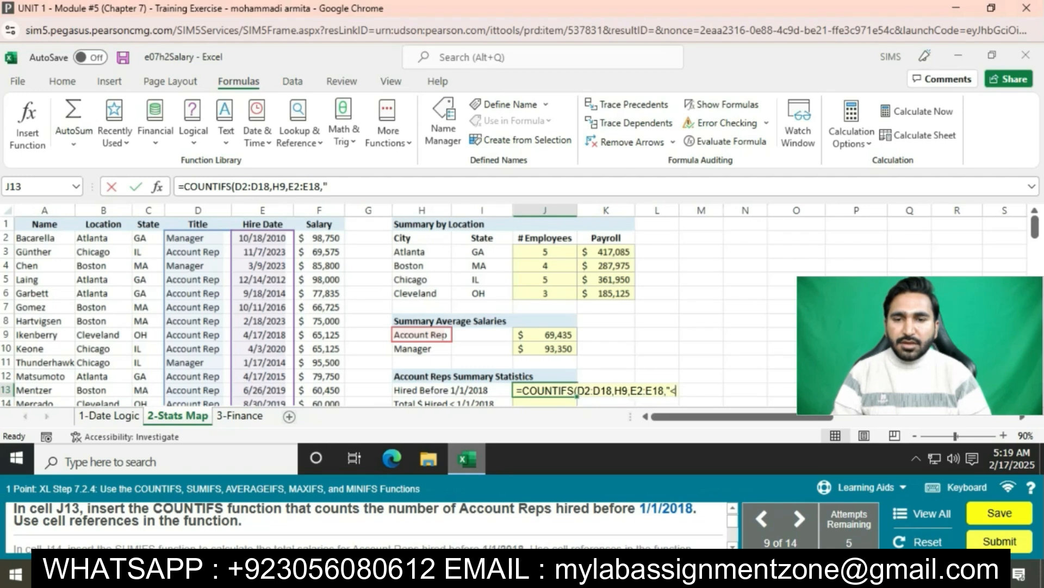
{"action": "type", "text": "1/1"}
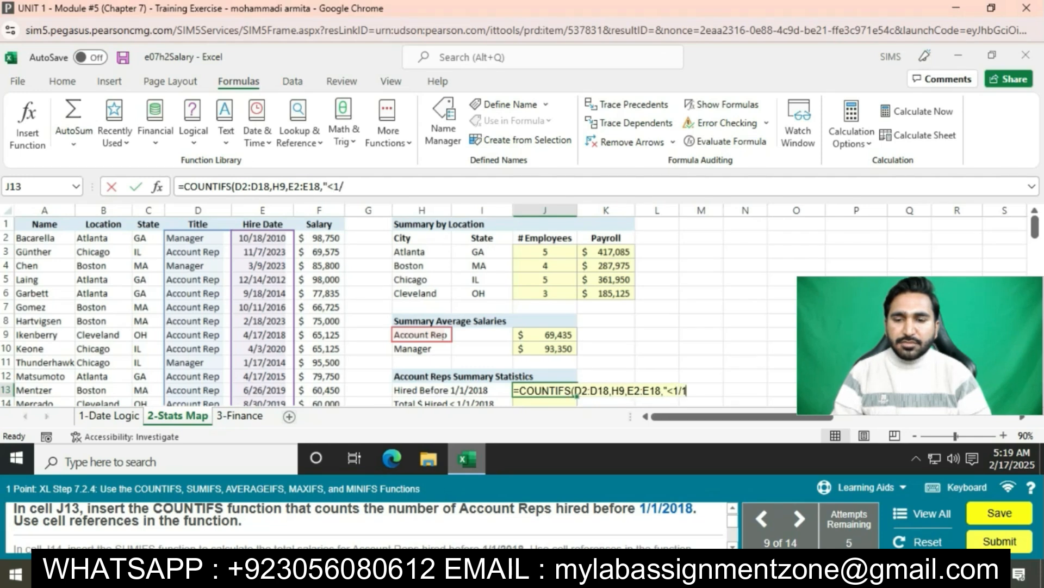
{"action": "type", "text": "/2018"}
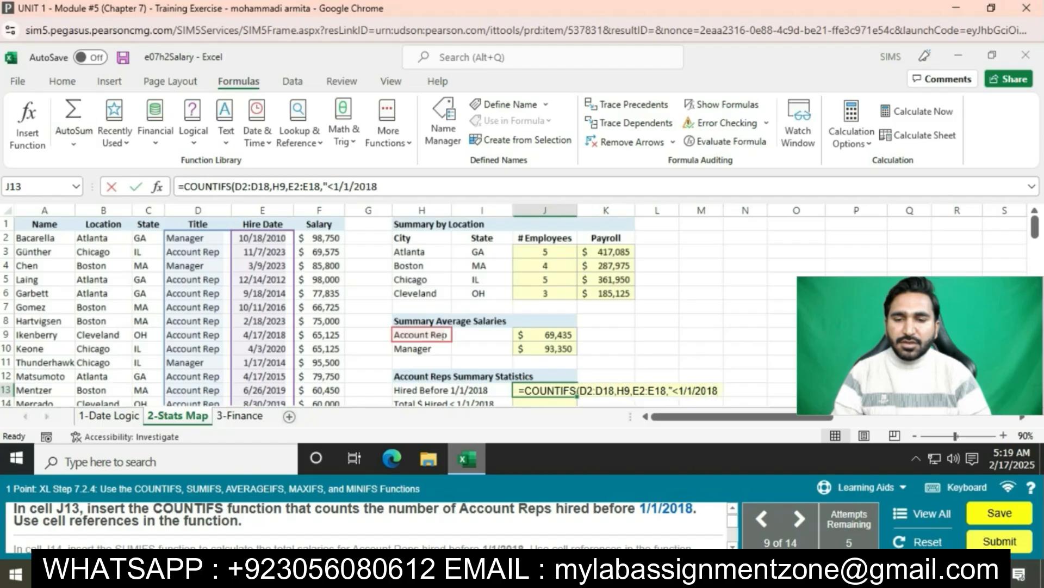
{"action": "type", "text": "\")"}
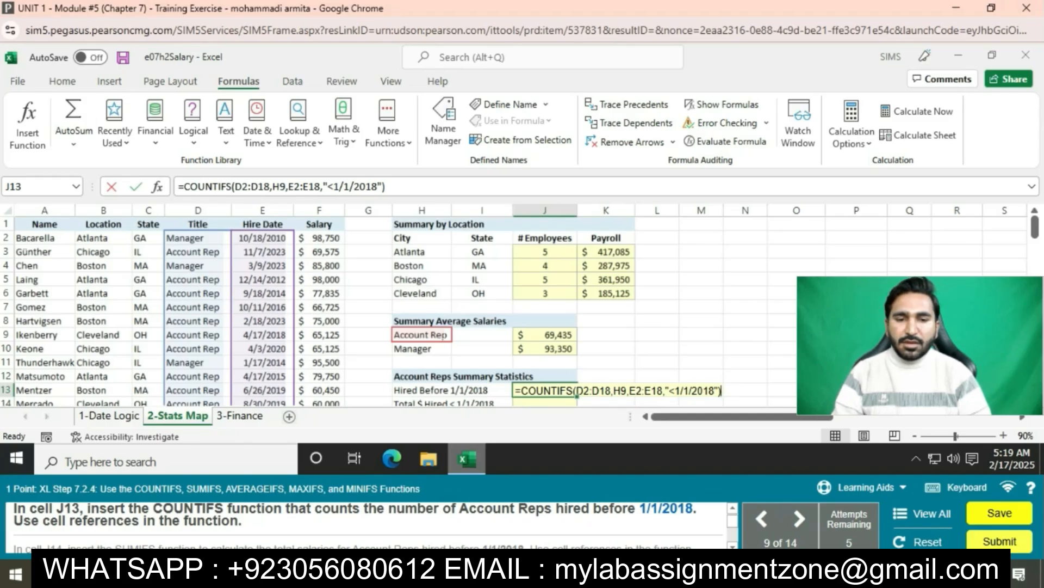
{"action": "key", "text": "Return"}
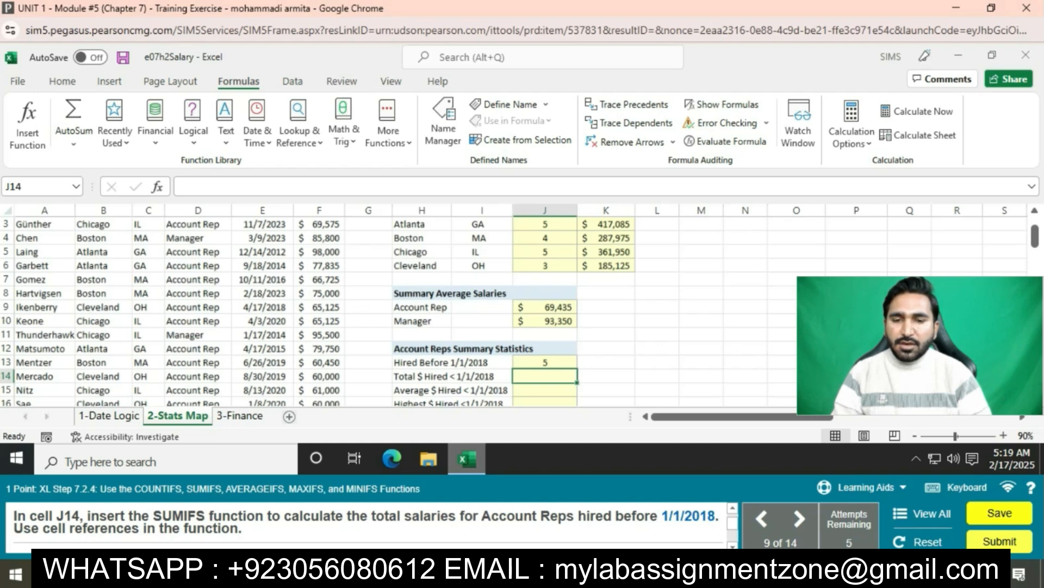
Enter =SUMIFS(F2:F18,D2:D18,H9,E2:E18,"<1/1/2018") in cell J14 to total the salaries of Account Reps hired before 1/1/2018.
{"action": "type", "text": "=SUMI"}
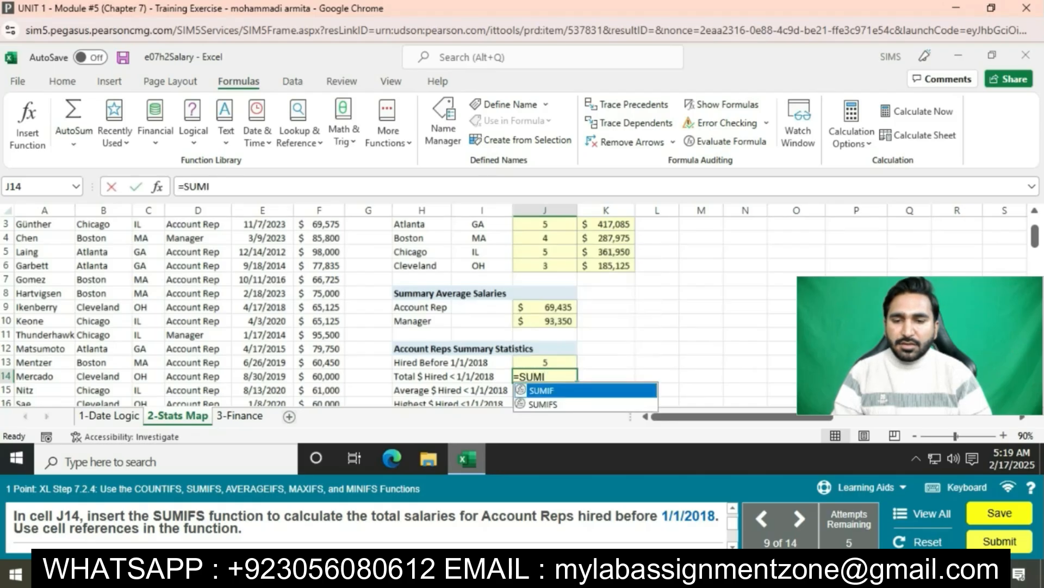
{"action": "type", "text": "FS(F2"}
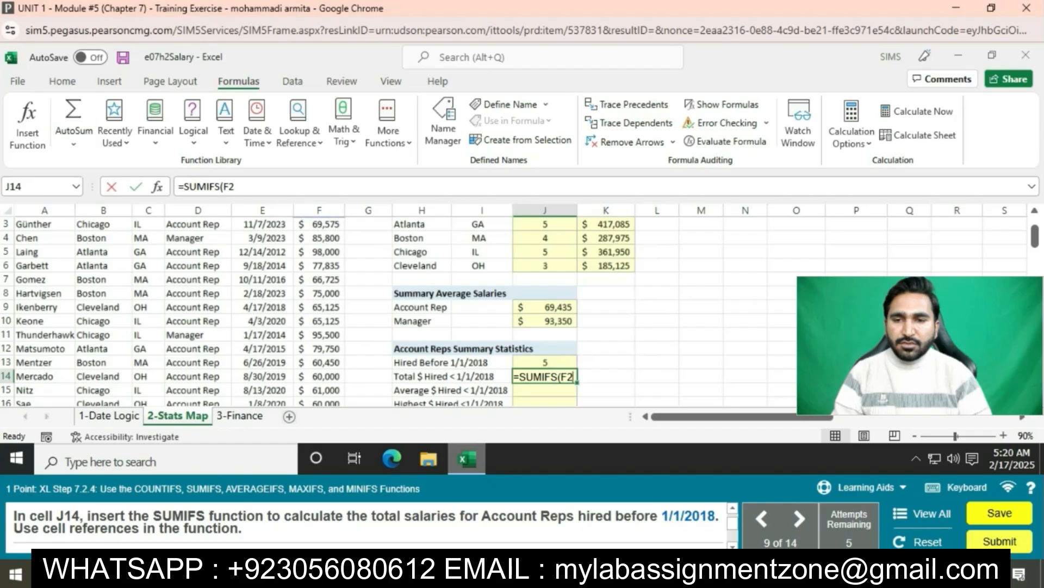
{"action": "type", "text": ":F18,D2:"}
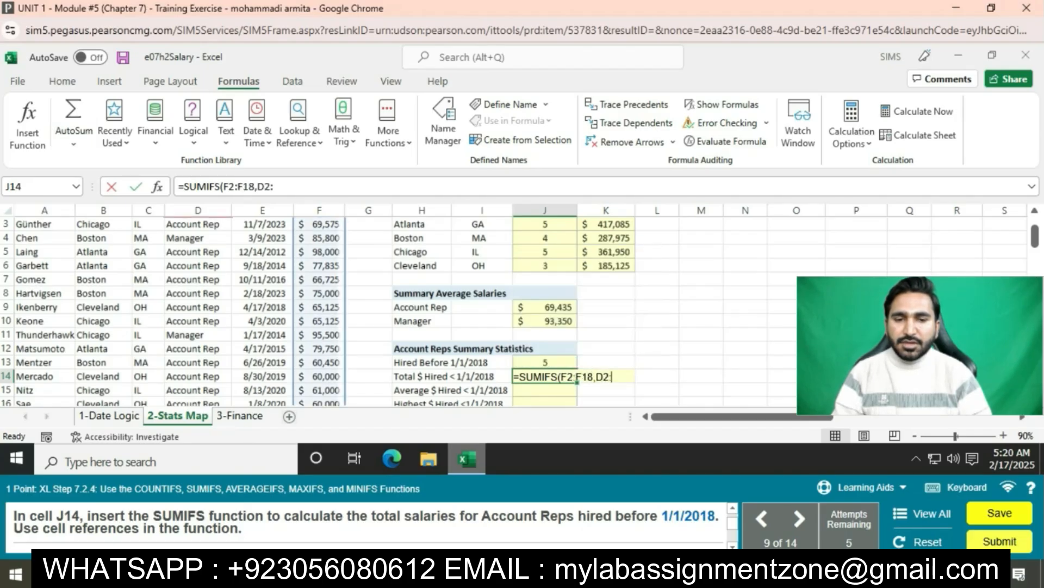
{"action": "type", "text": "D18,H9,E"}
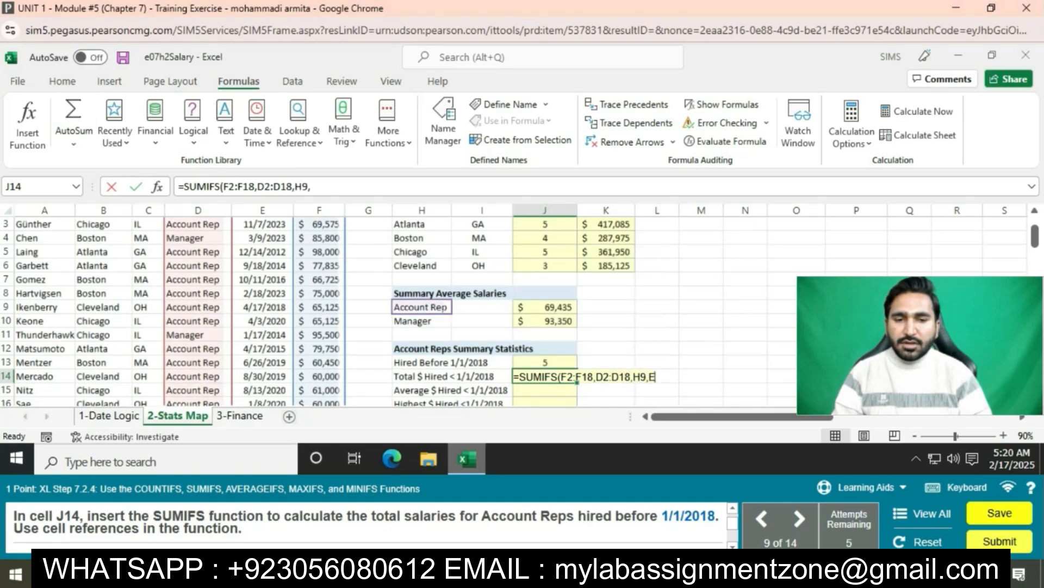
{"action": "type", "text": "2:E18"}
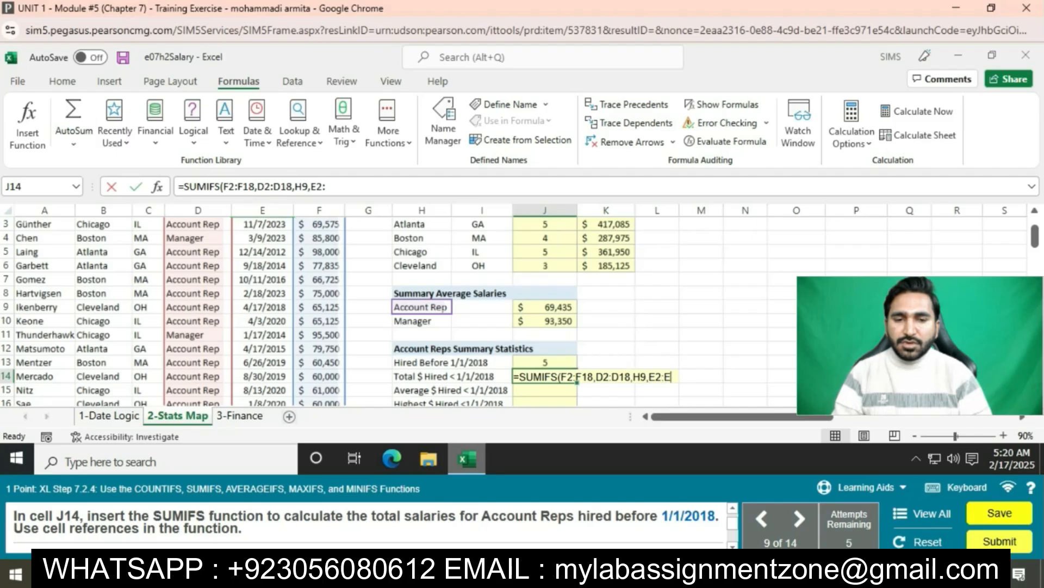
{"action": "type", "text": ","}
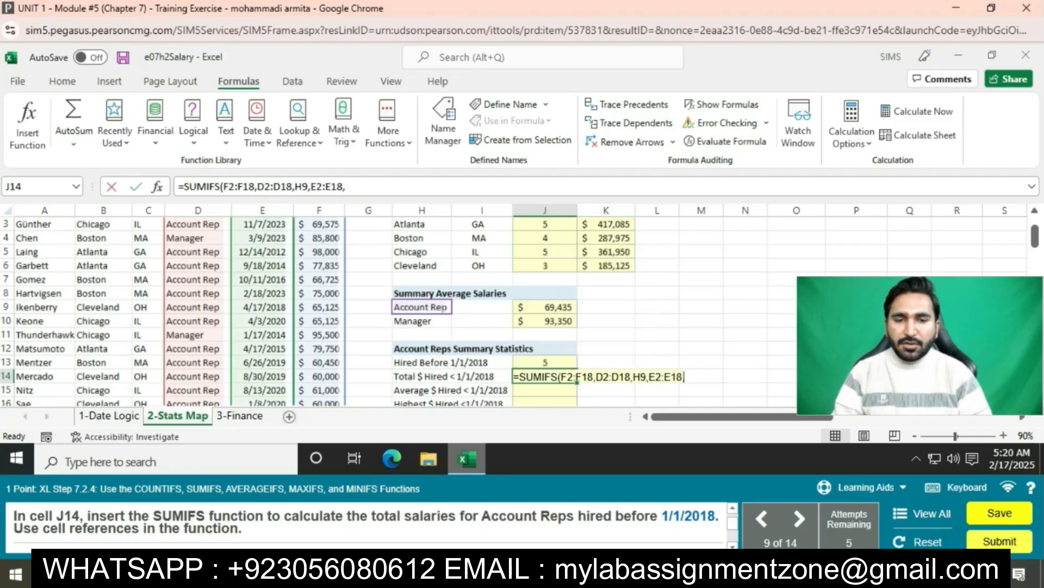
{"action": "type", "text": "\"<1"}
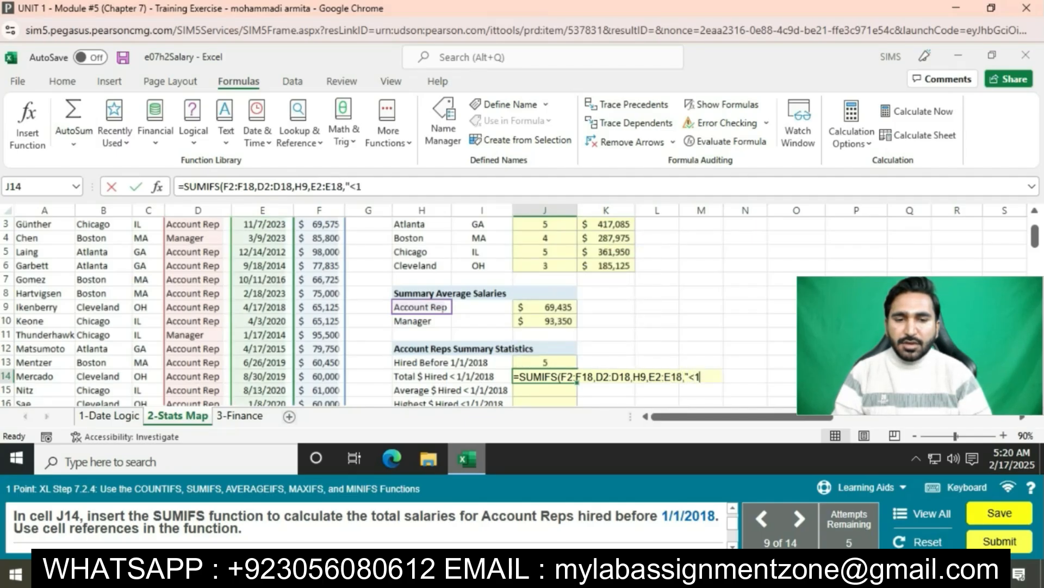
{"action": "type", "text": "/1/20"}
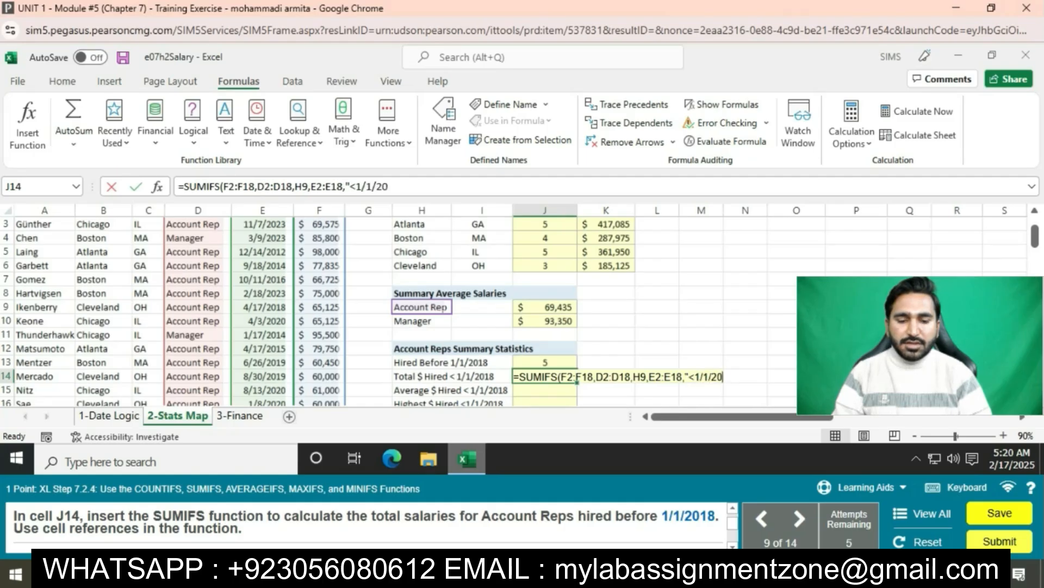
{"action": "type", "text": "18\")"}
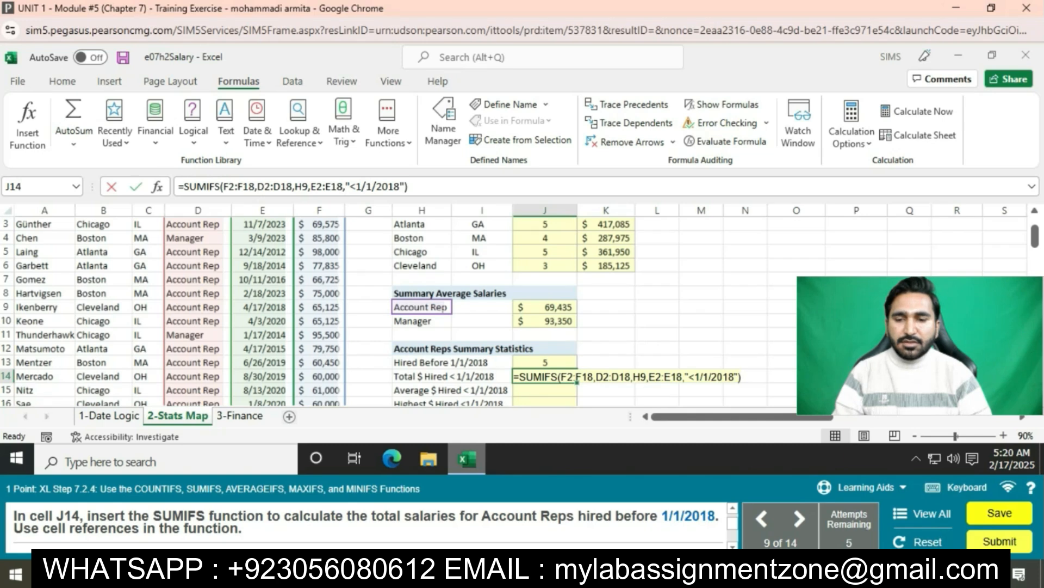
{"action": "key", "text": "Return"}
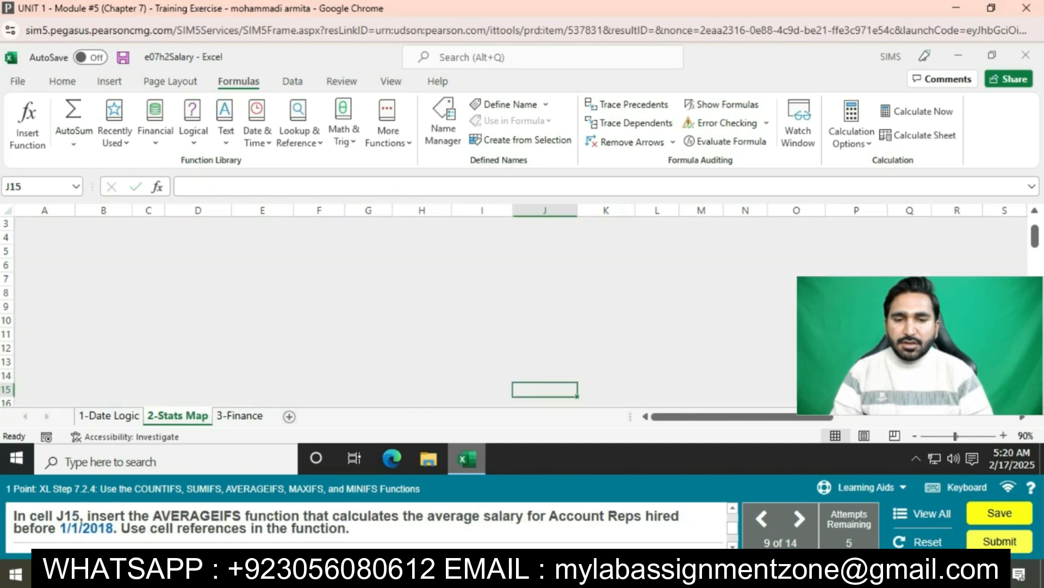